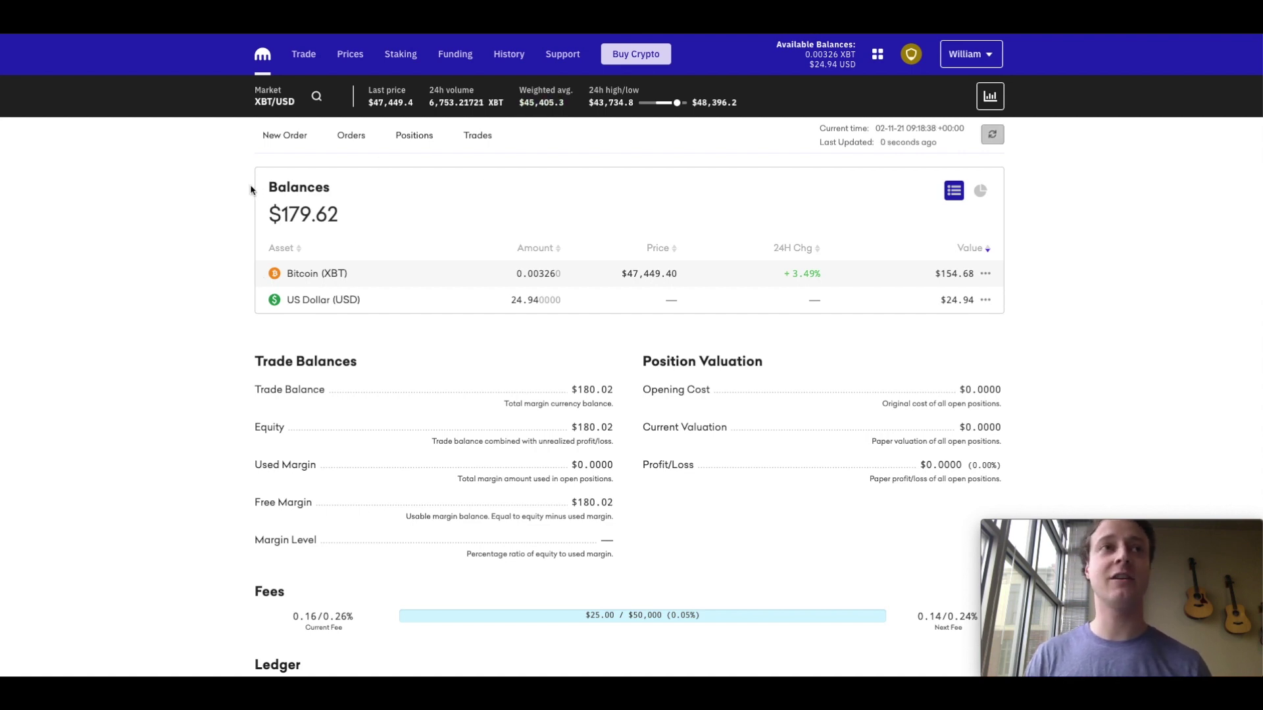
Open Funding, compare crypto and fiat funding limits, then scroll to balances and transactions
left_click(448, 60)
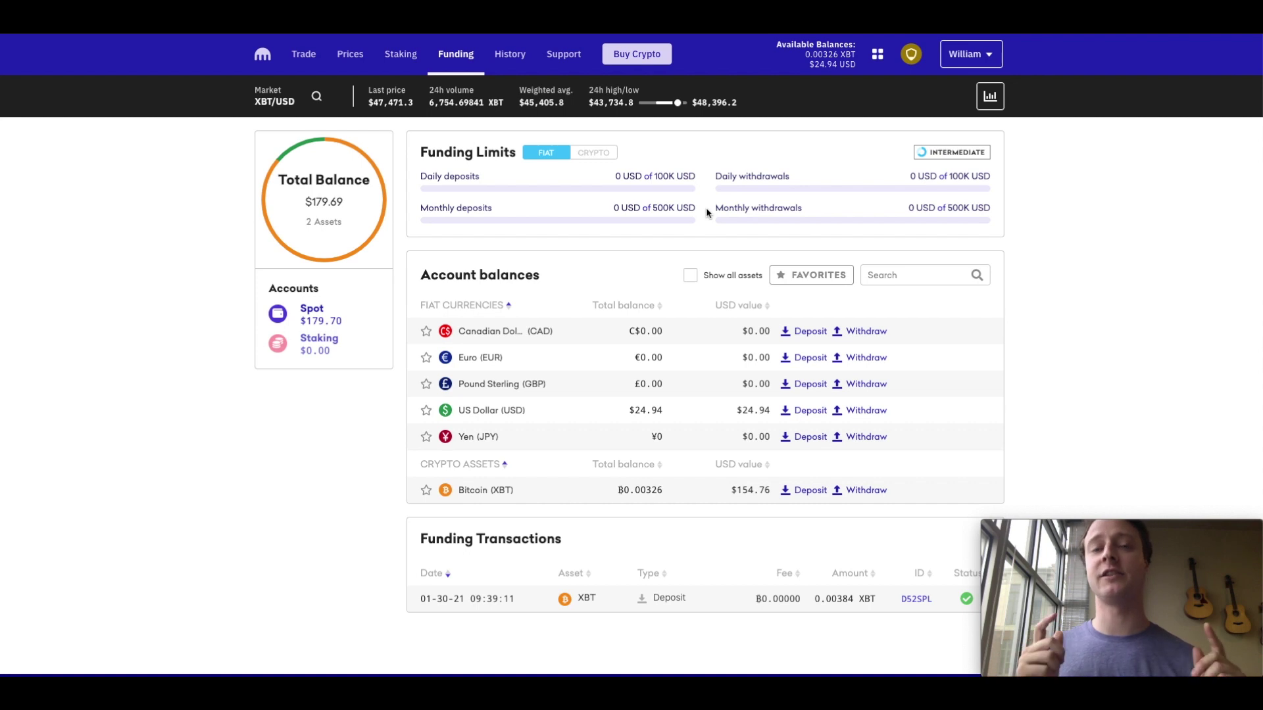
left_click(593, 153)
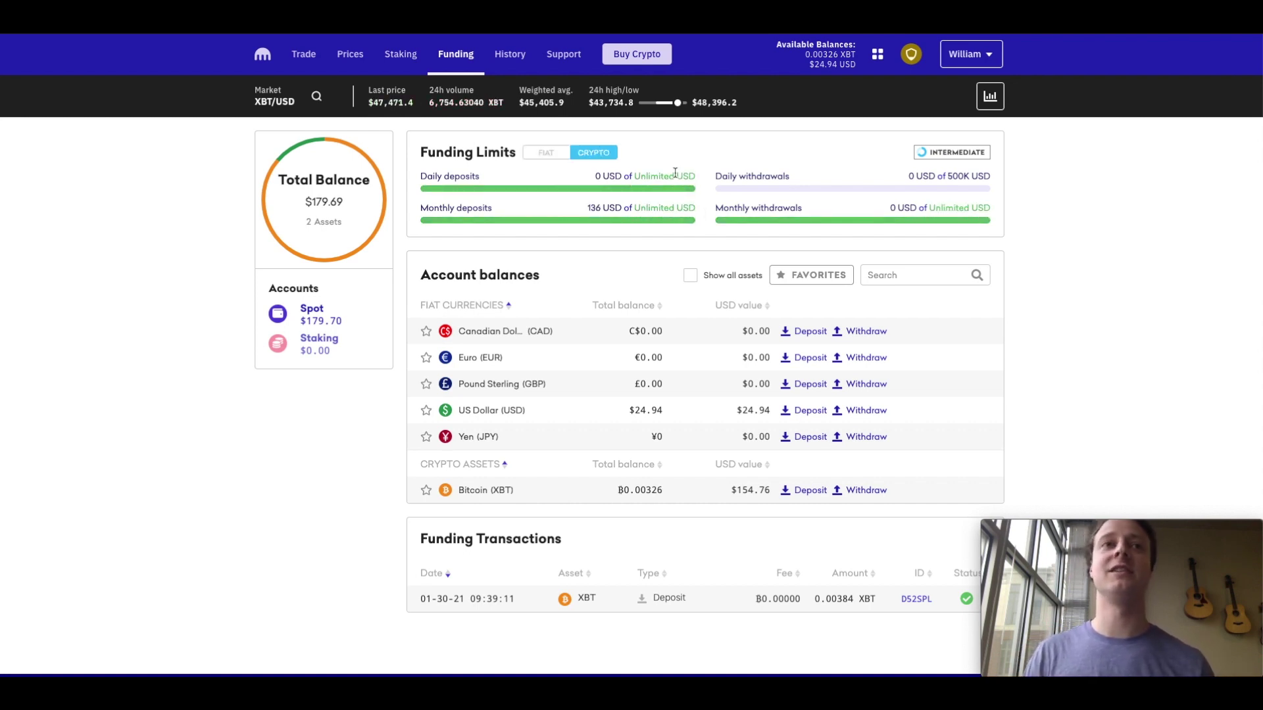
left_click(538, 158)
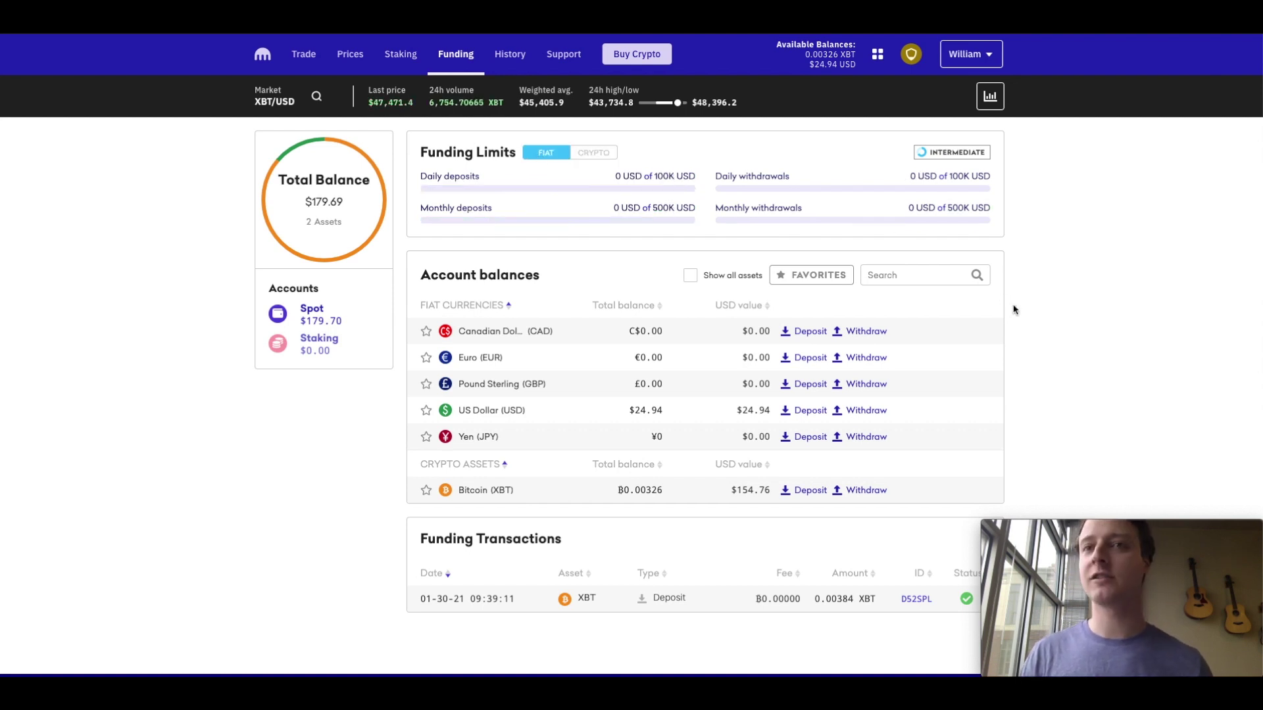
scroll(1013, 310, "down", 2)
scroll(572, 248, "down", 1)
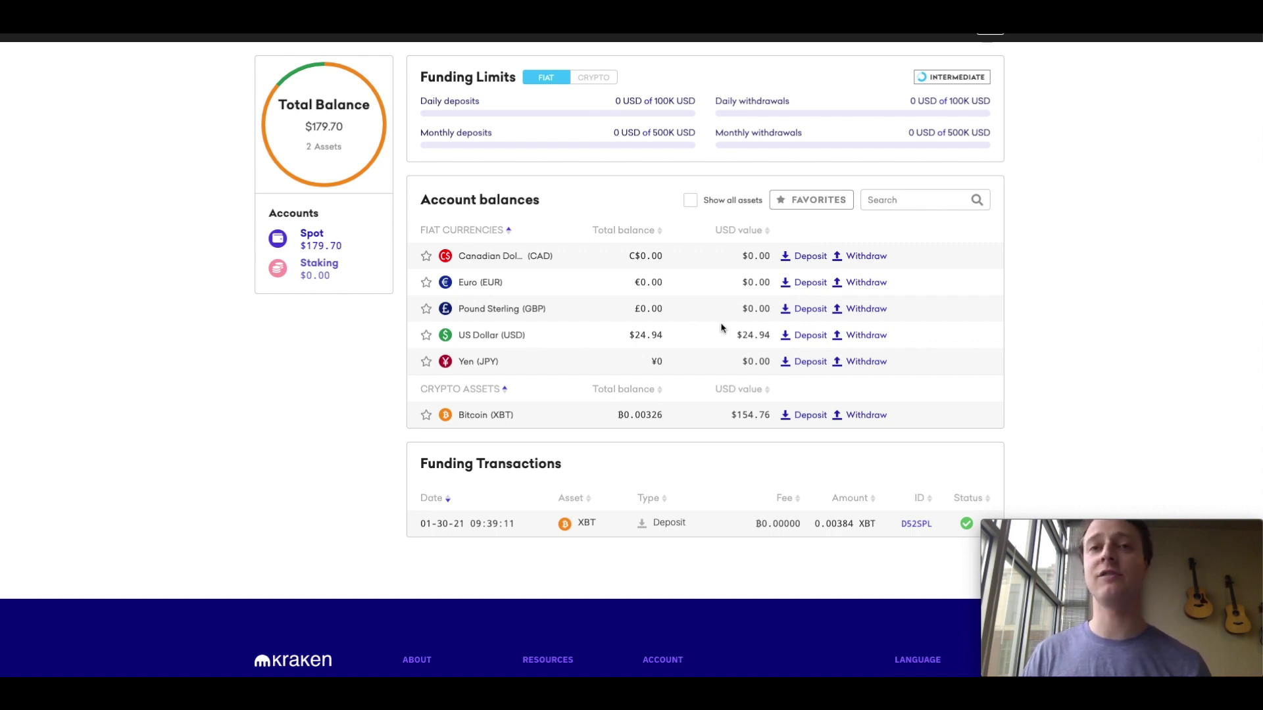
Start a US Dollar deposit and pick MVB Bank (Wire) to show its wire instructions
left_click(808, 341)
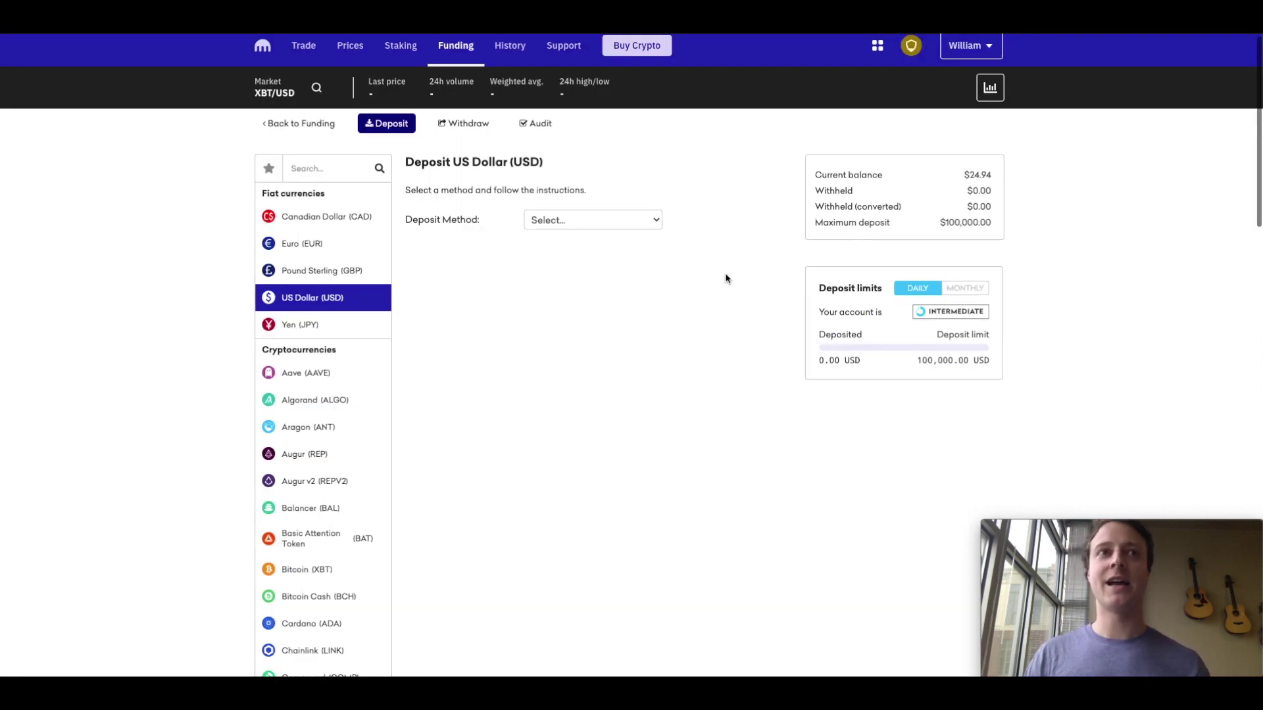
left_click(658, 223)
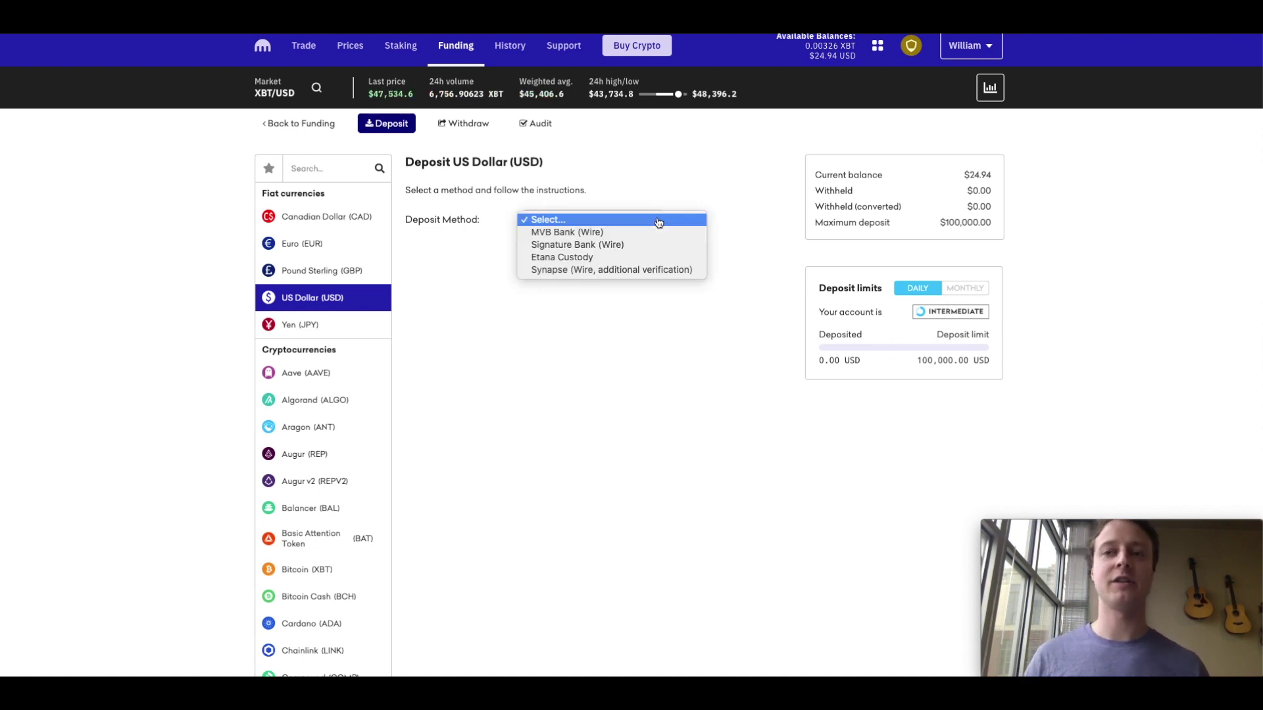
left_click(672, 219)
left_click(656, 225)
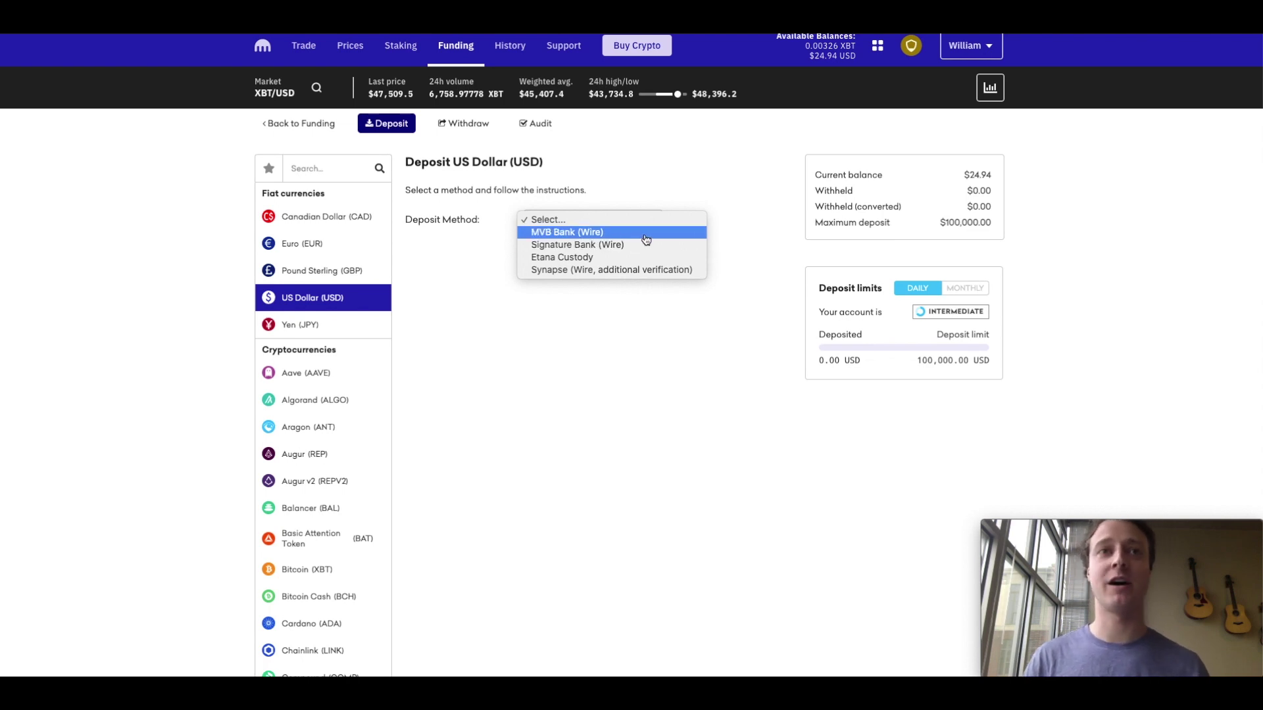
left_click(647, 233)
scroll(733, 329, "down", 2)
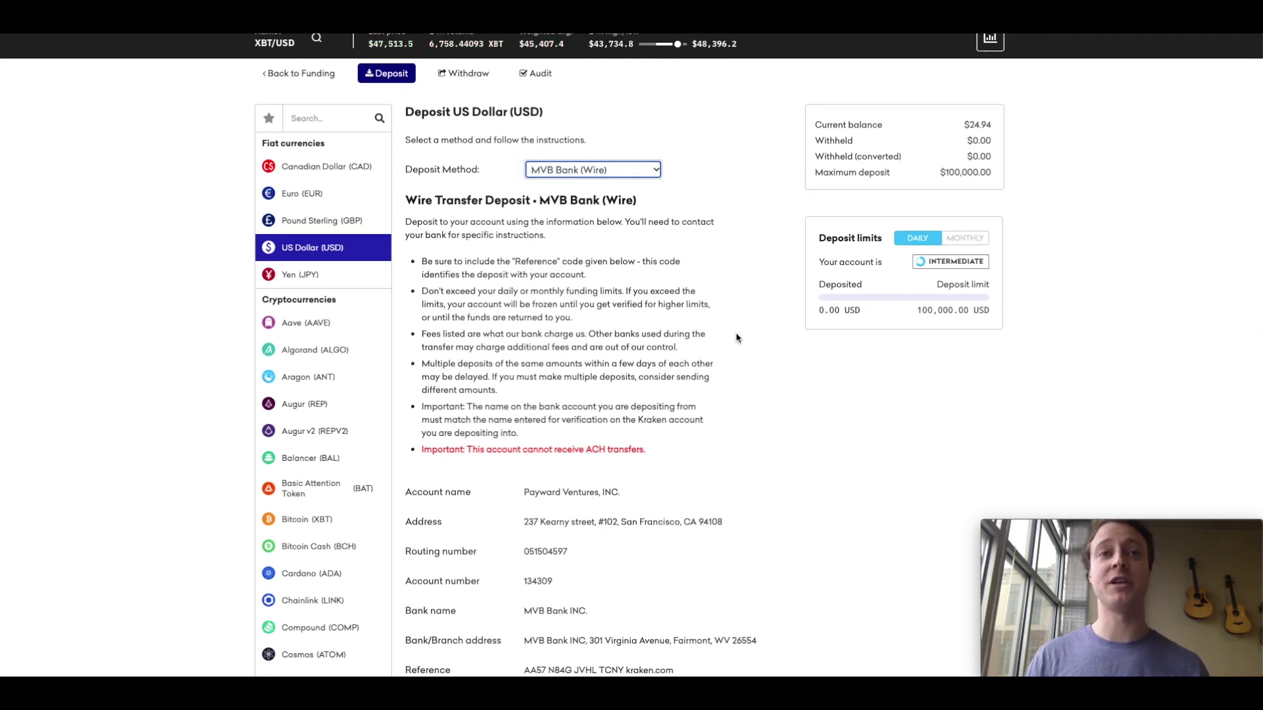
scroll(736, 338, "down", 3)
scroll(739, 332, "up", 2)
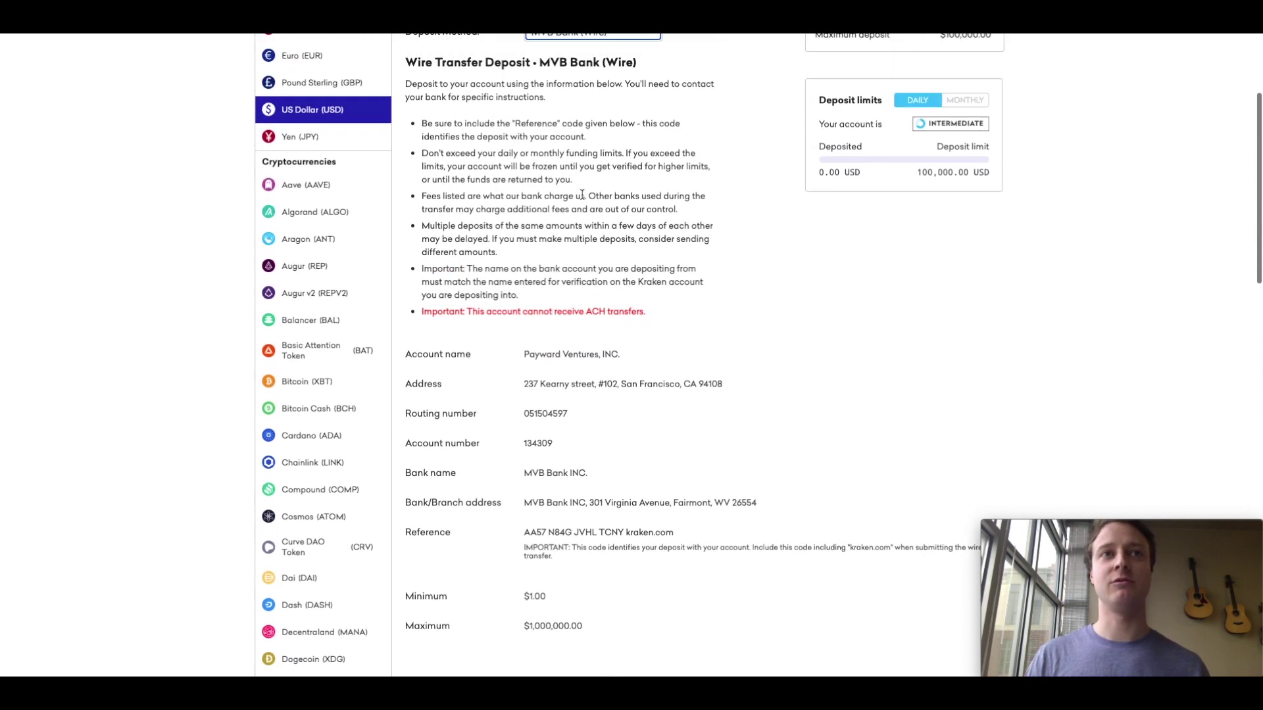
scroll(767, 395, "down", 2)
scroll(756, 358, "down", 1)
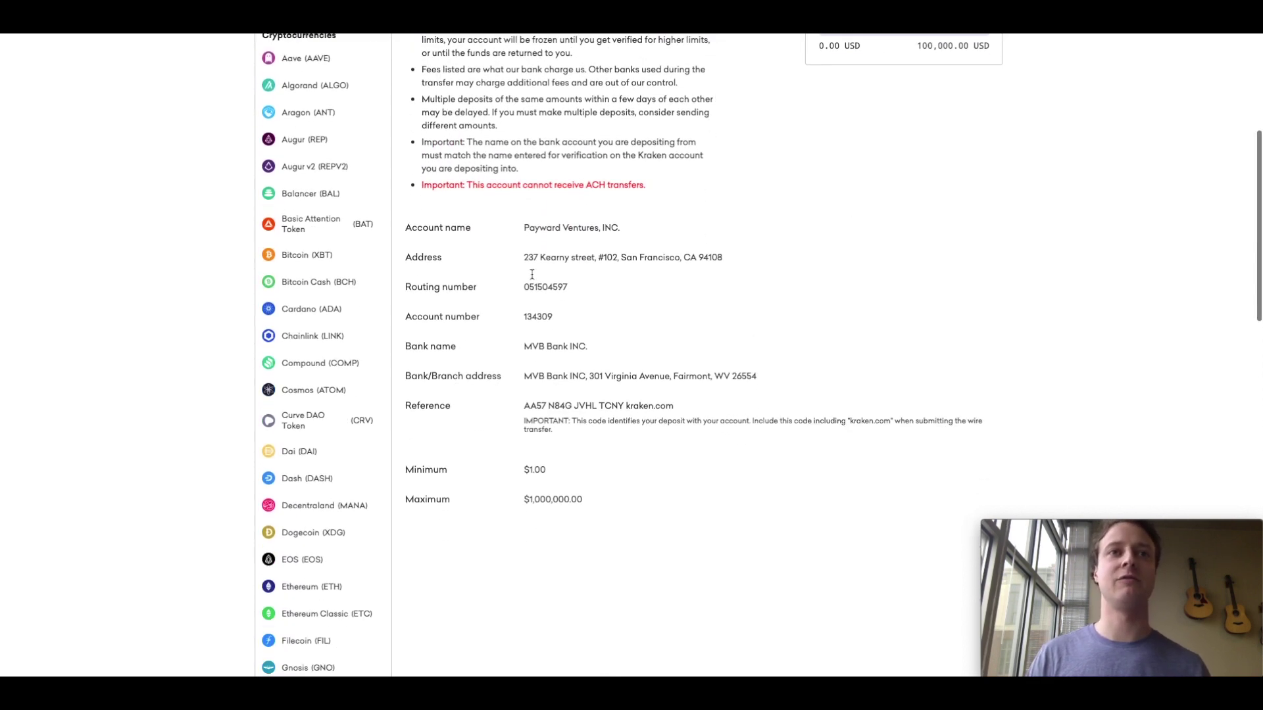
left_click_drag(434, 227, 628, 280)
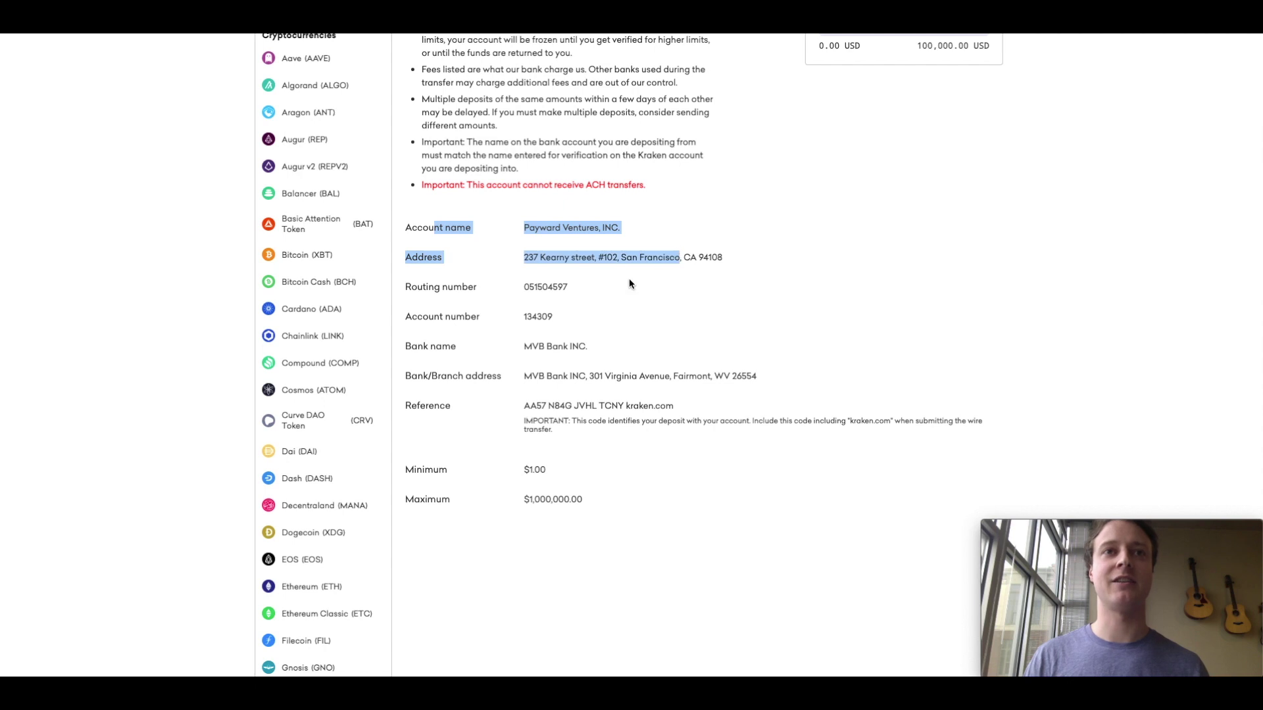
left_click(524, 282)
left_click_drag(524, 281, 590, 325)
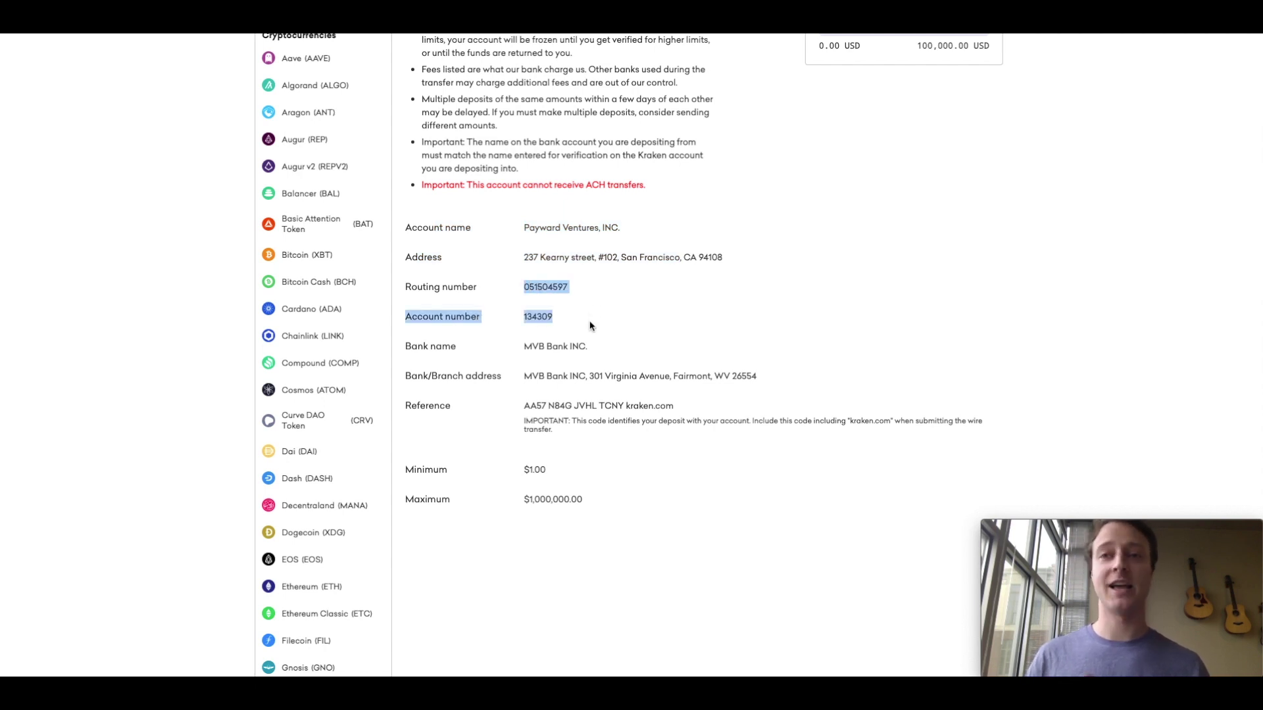
left_click(697, 328)
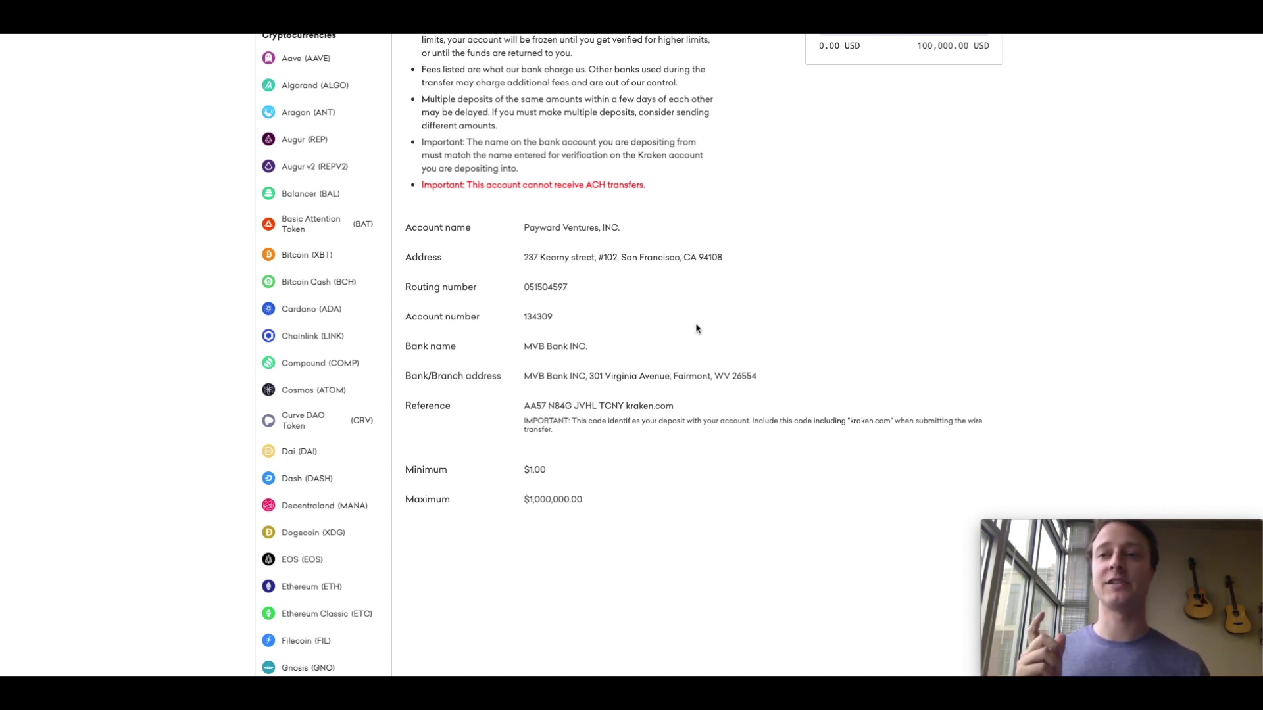
scroll(608, 326, "down", 1)
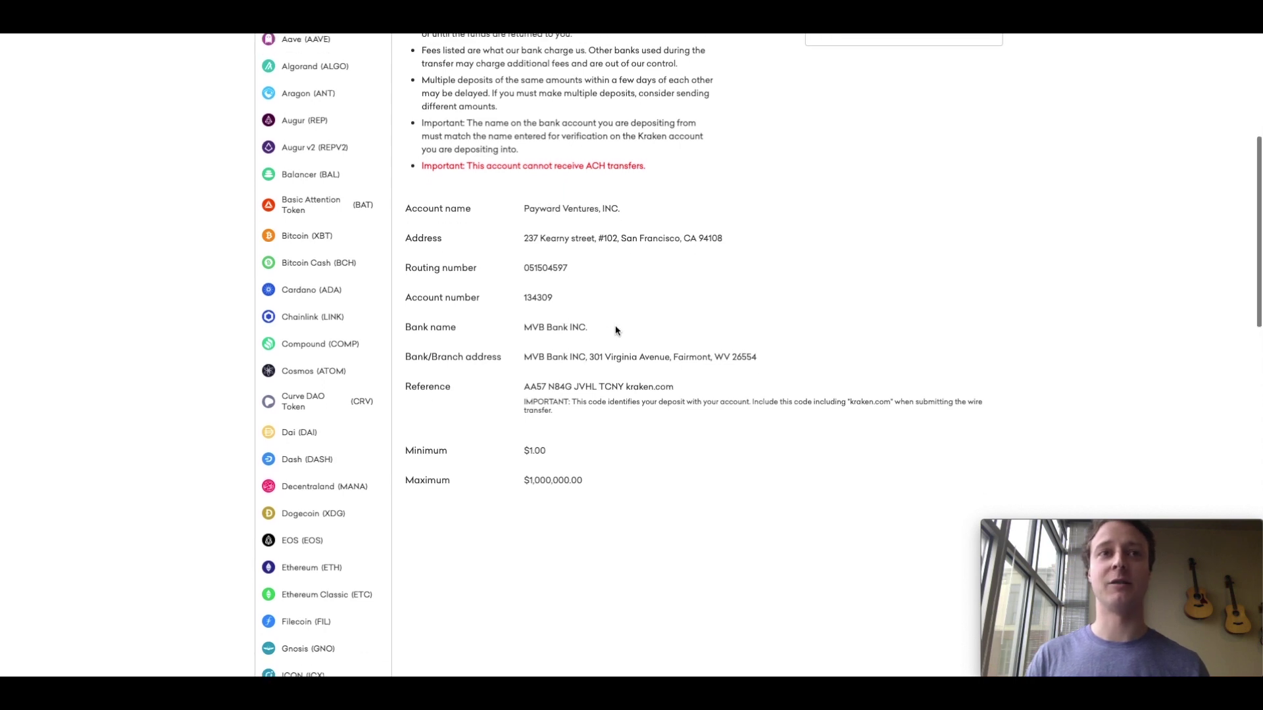
left_click_drag(558, 450, 524, 448)
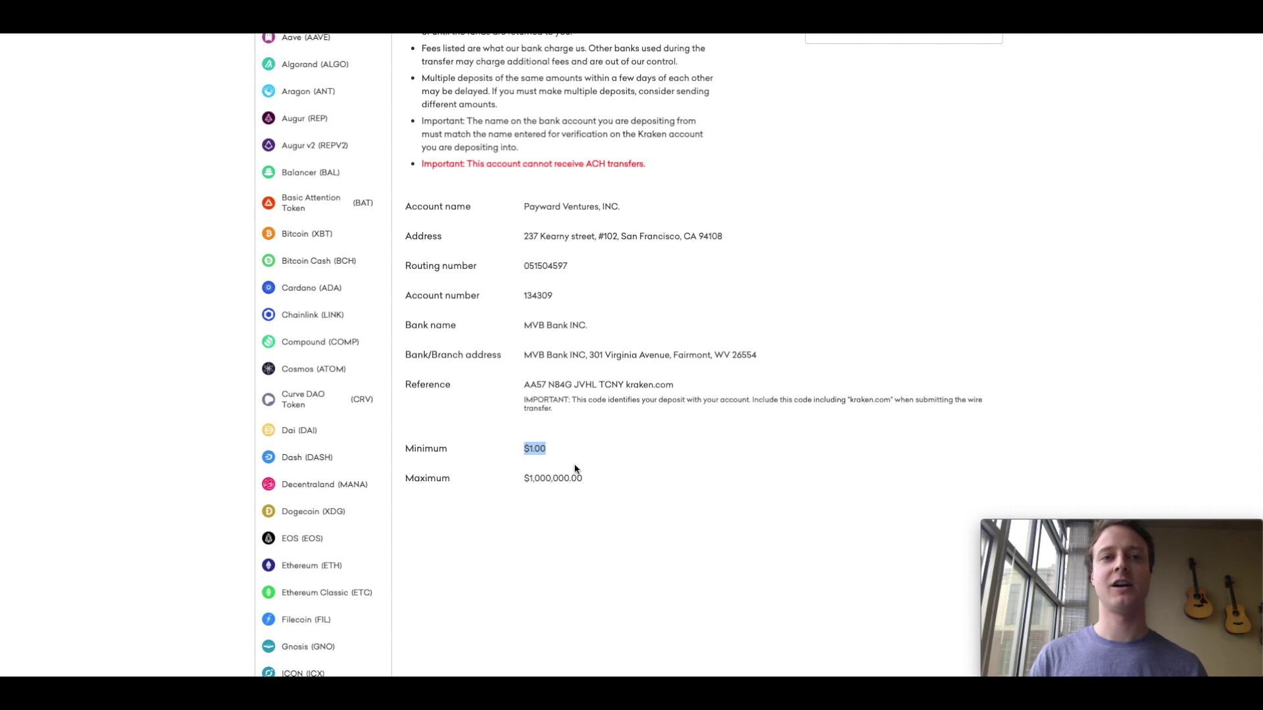
left_click_drag(587, 479, 527, 475)
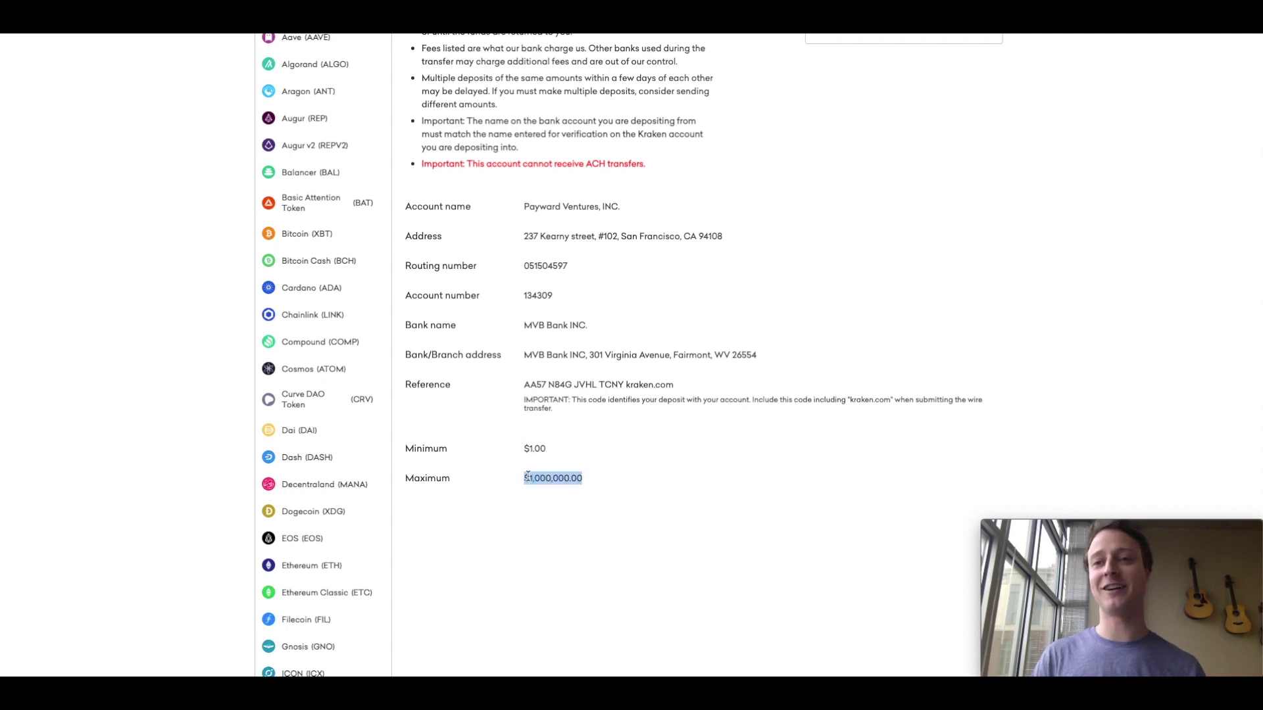
left_click(561, 454)
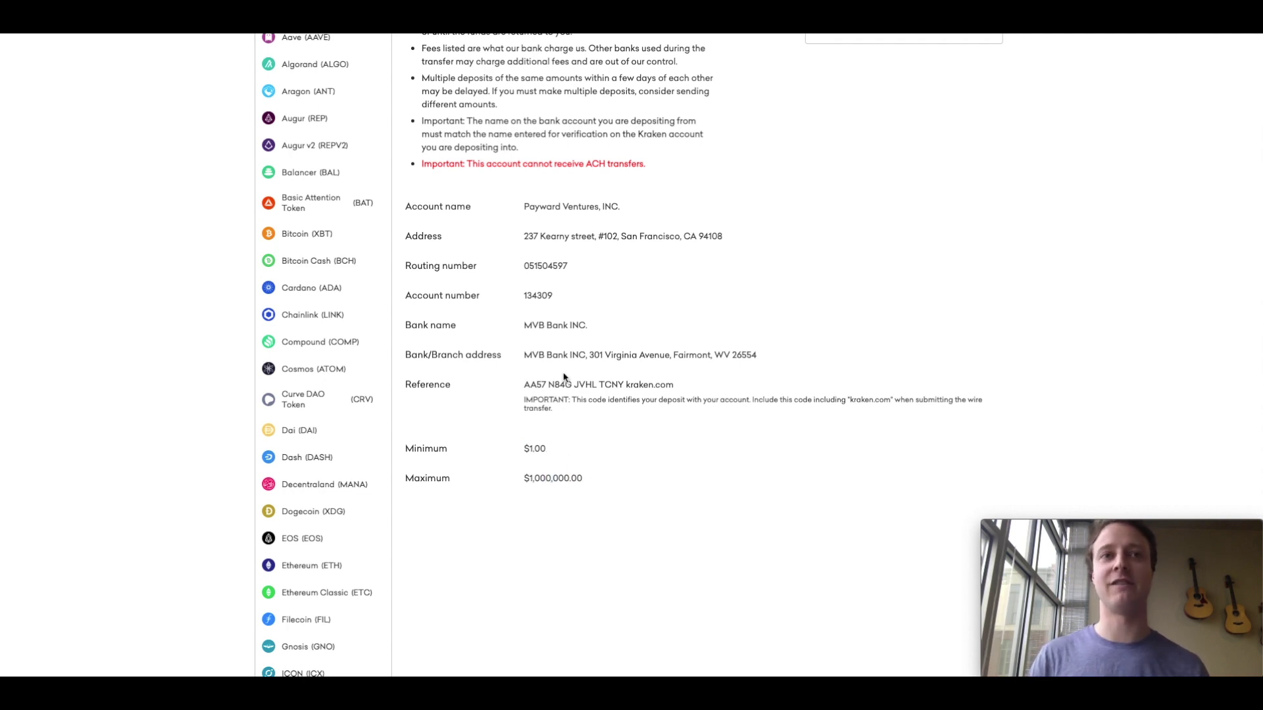
scroll(630, 289, "up", 1)
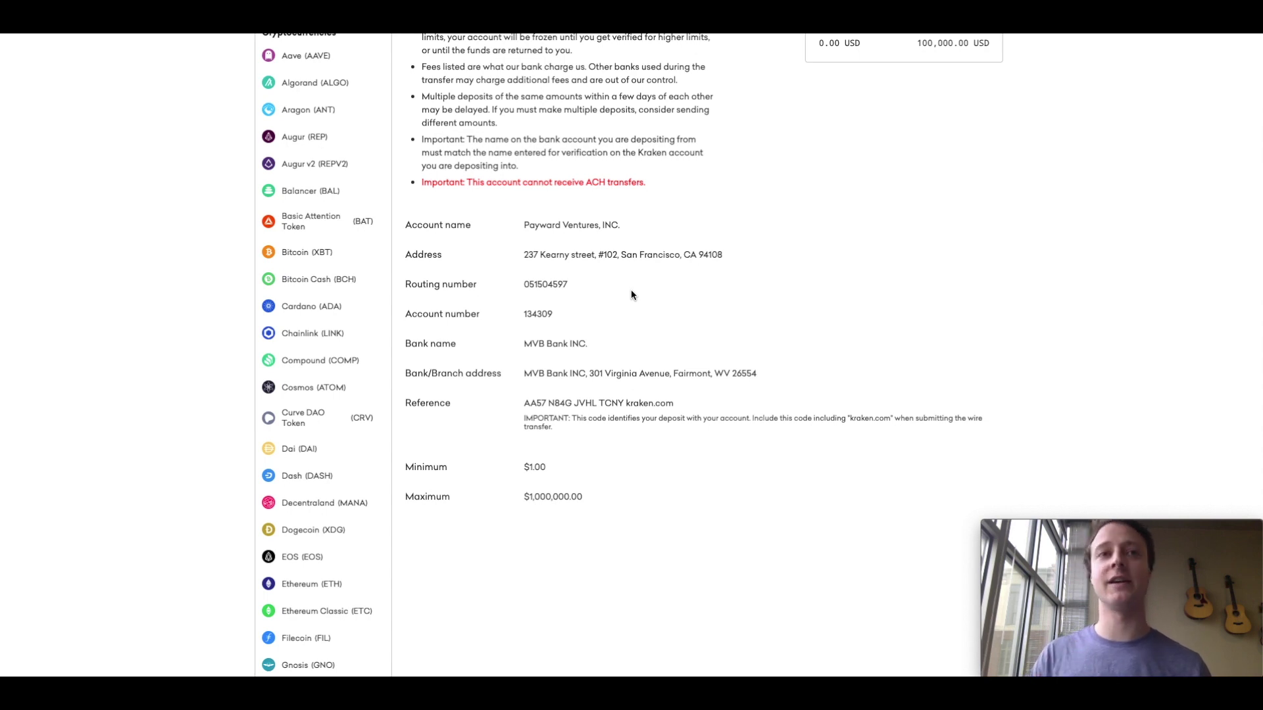
scroll(611, 296, "up", 5)
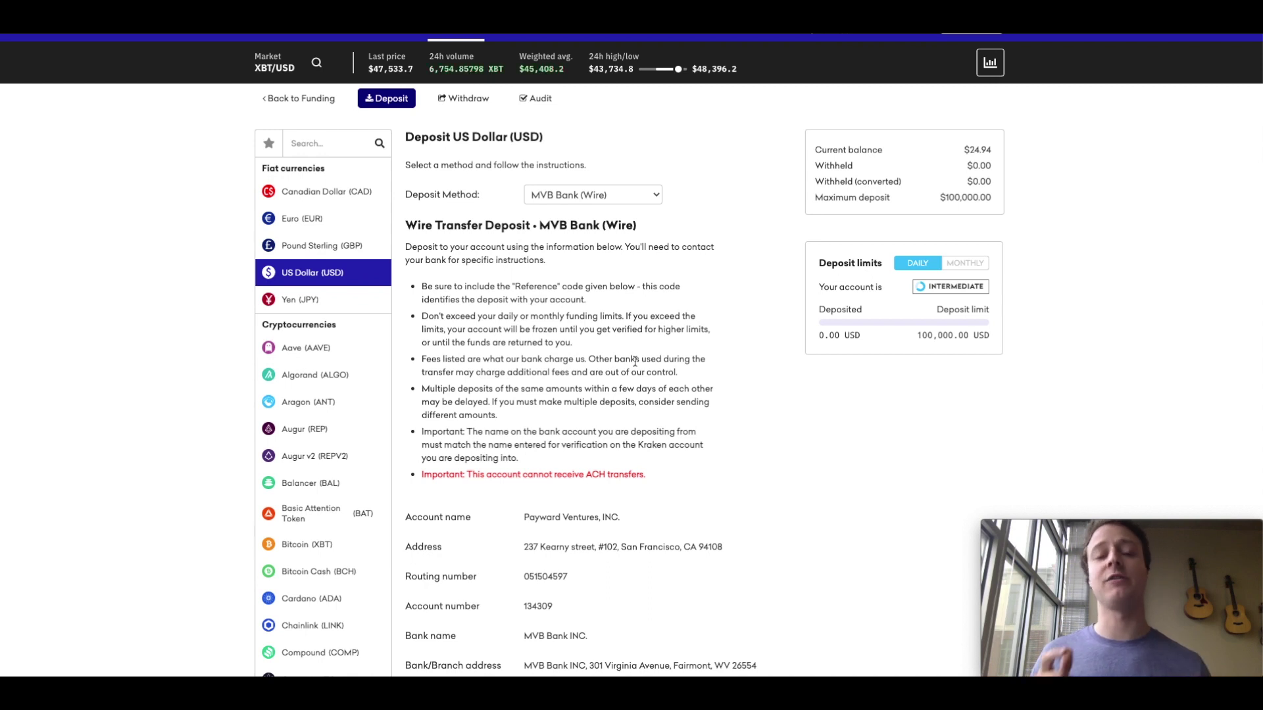
From Funding, open the Bitcoin deposit page, select its address, then return to the account overview
left_click(312, 100)
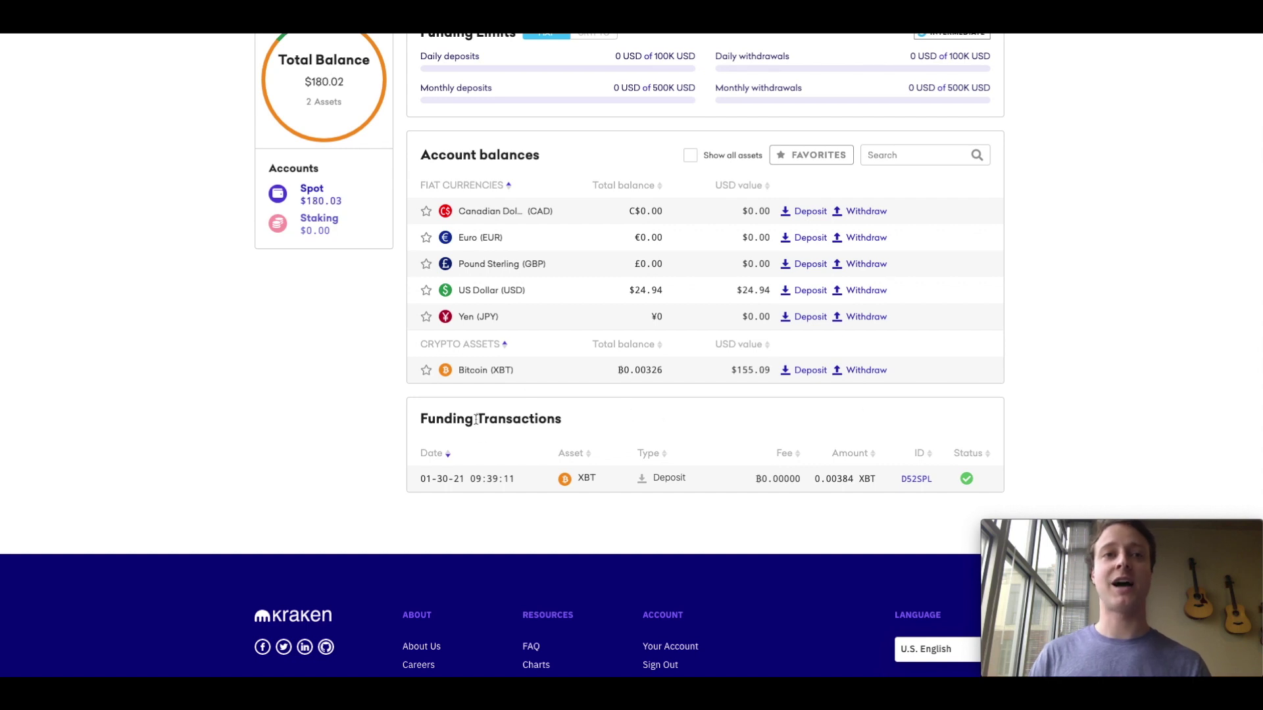
scroll(573, 383, "up", 1)
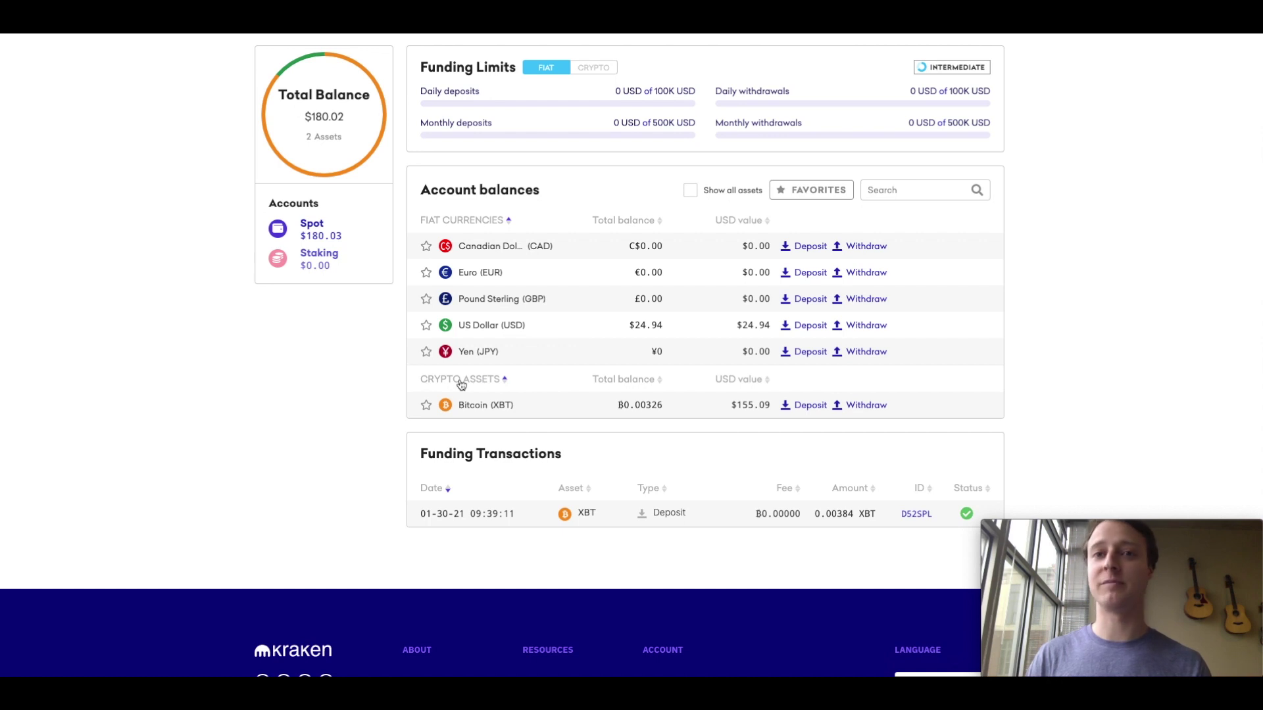
left_click(802, 407)
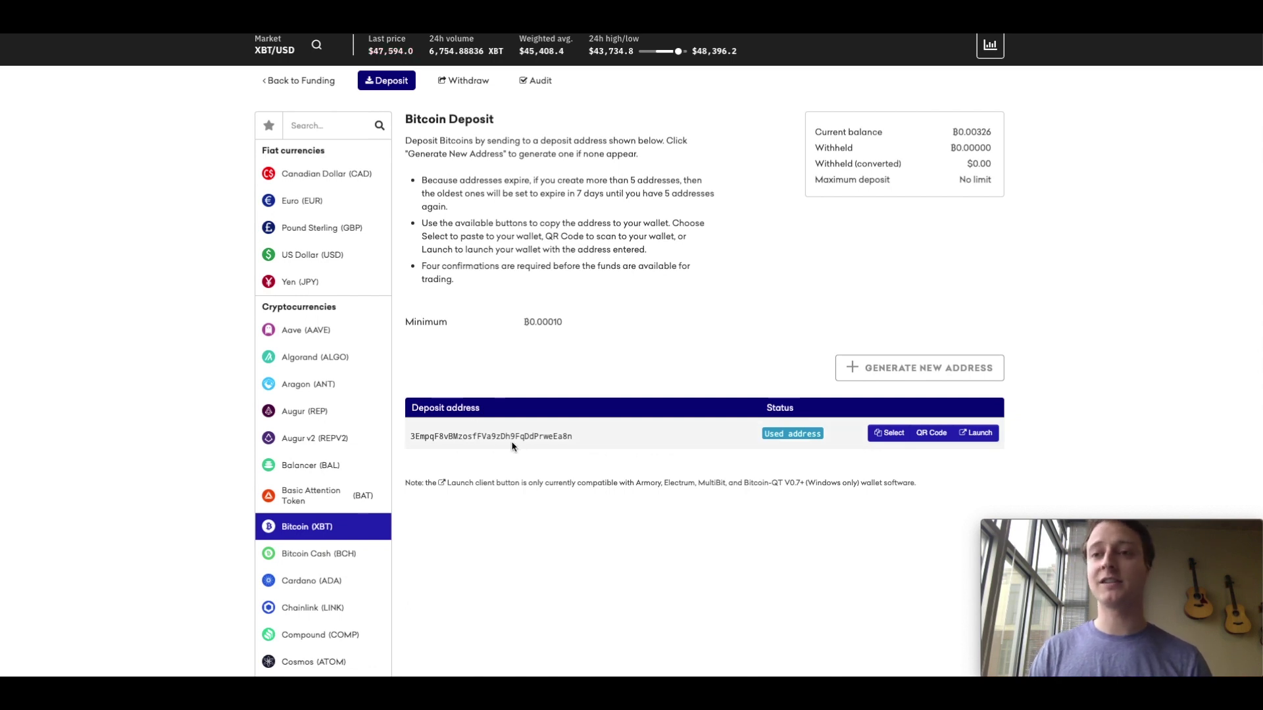
left_click(883, 438)
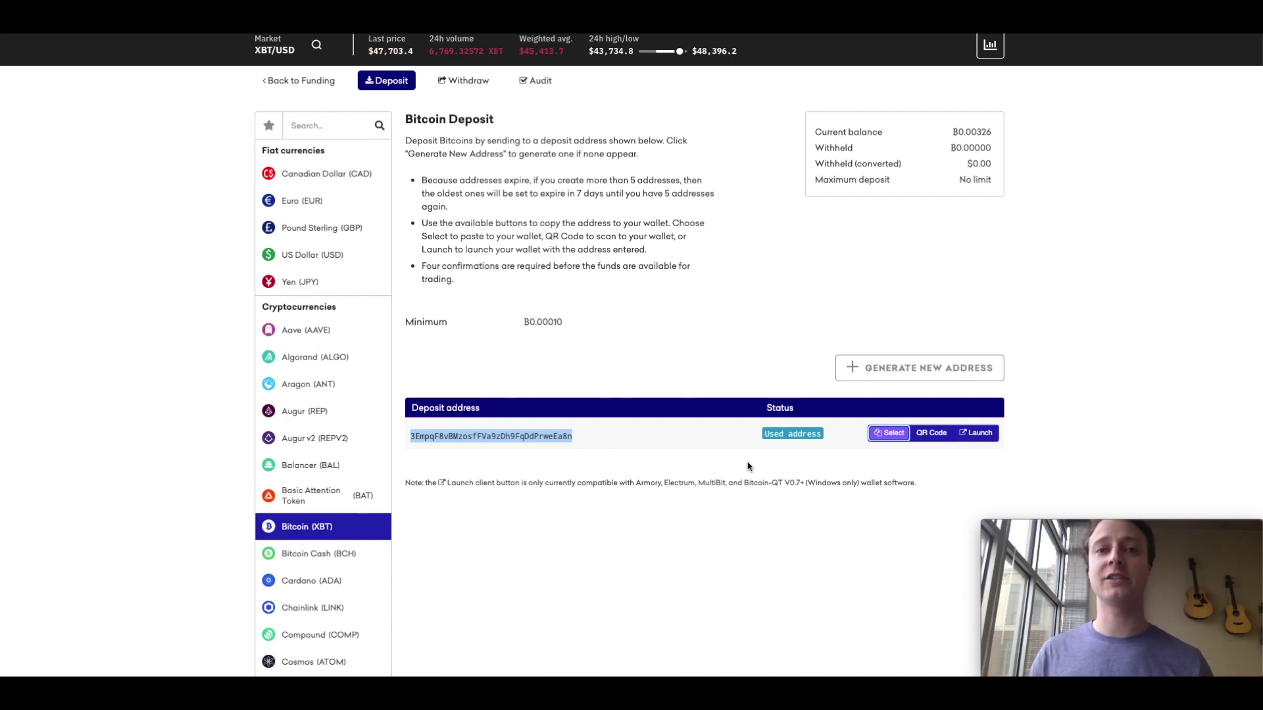
scroll(747, 467, "up", 1)
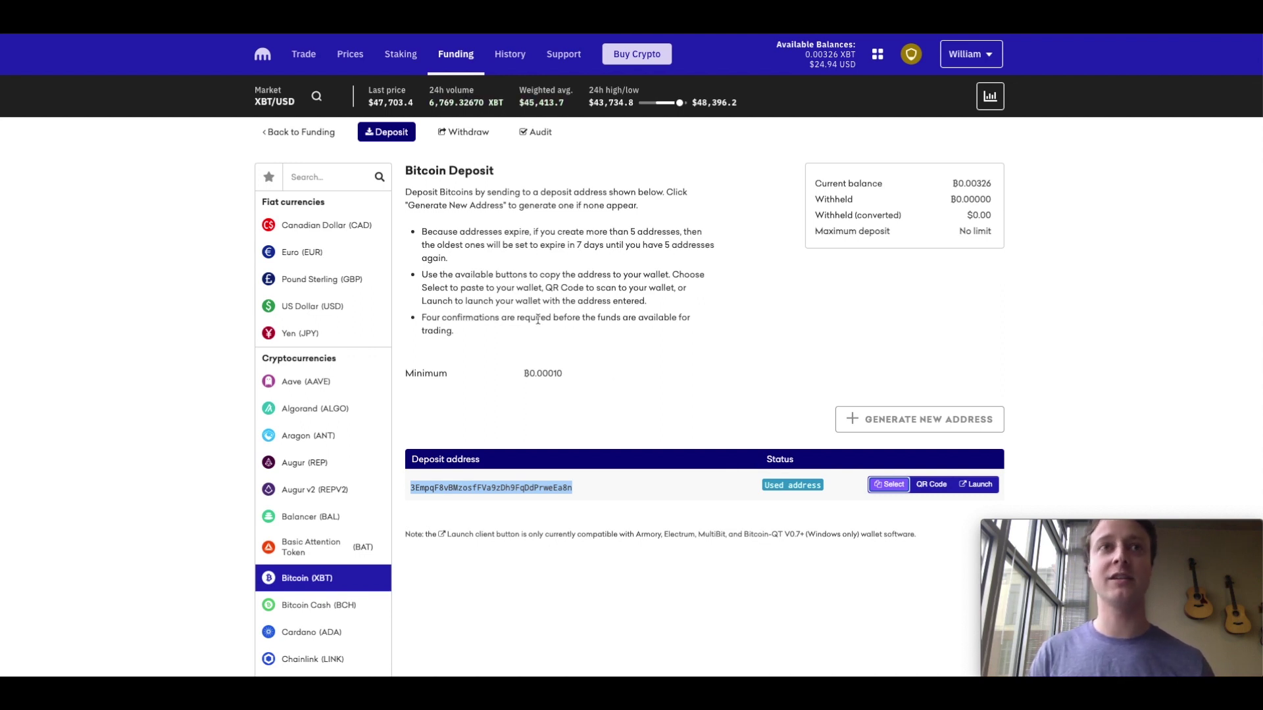
left_click(263, 56)
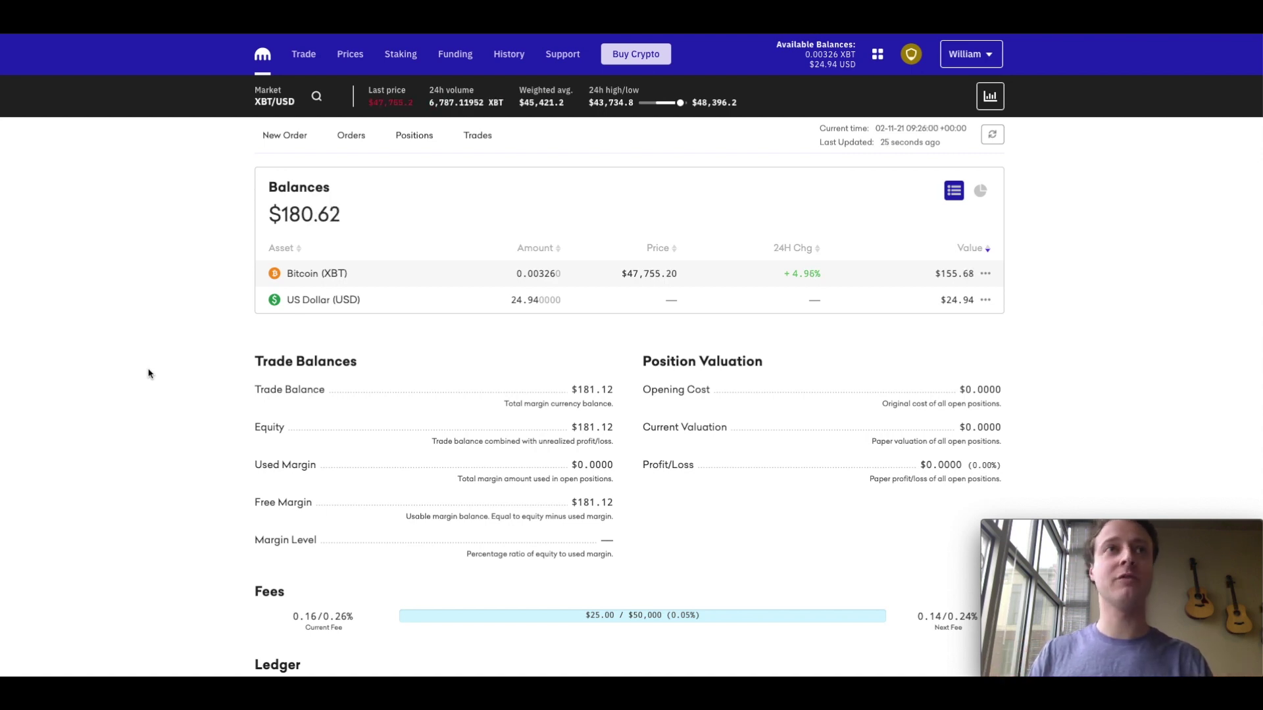
Open the US Dollar withdrawal page with MVB Bank (Wire) as the withdrawal method
left_click(455, 54)
scroll(988, 334, "down", 1)
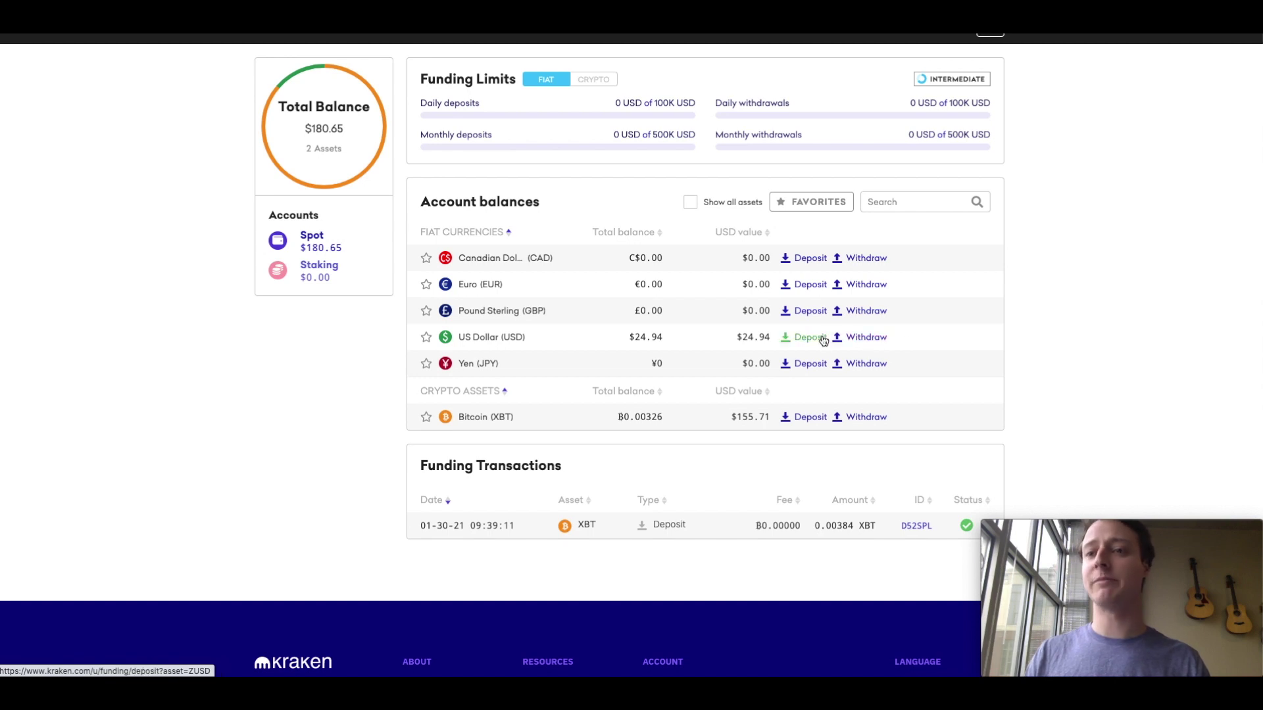
left_click(861, 342)
left_click(657, 210)
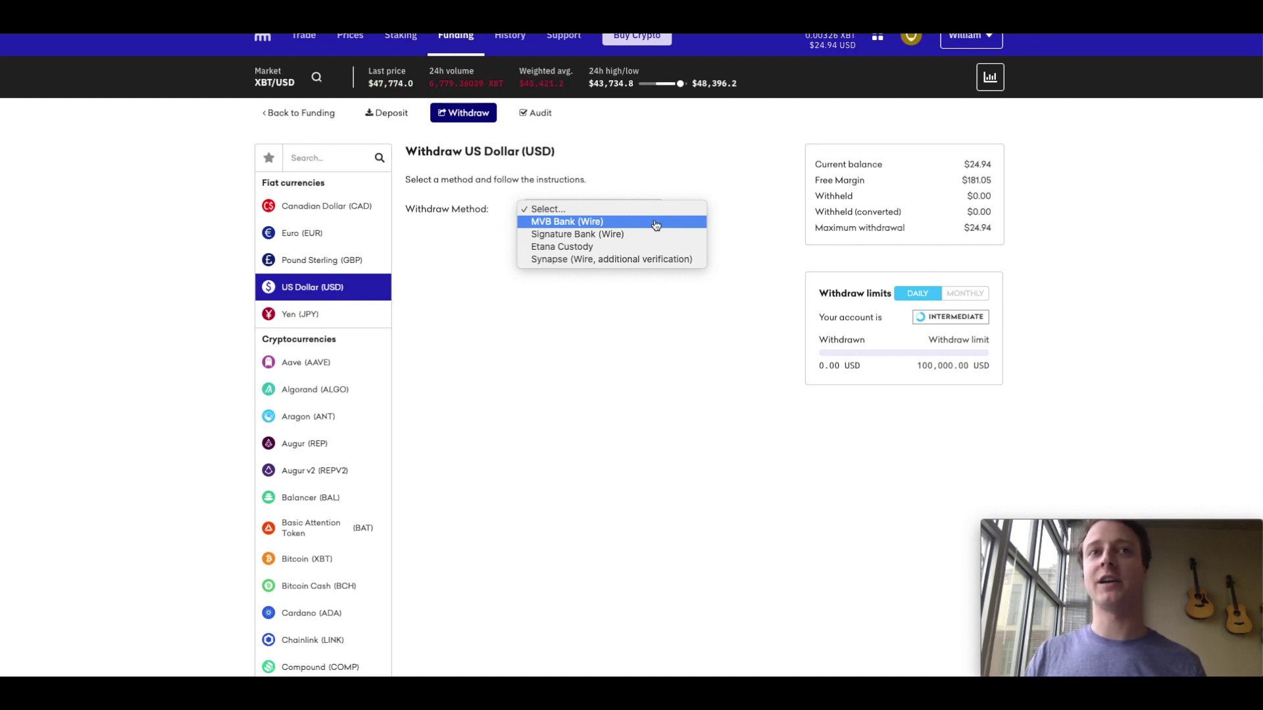
left_click(656, 225)
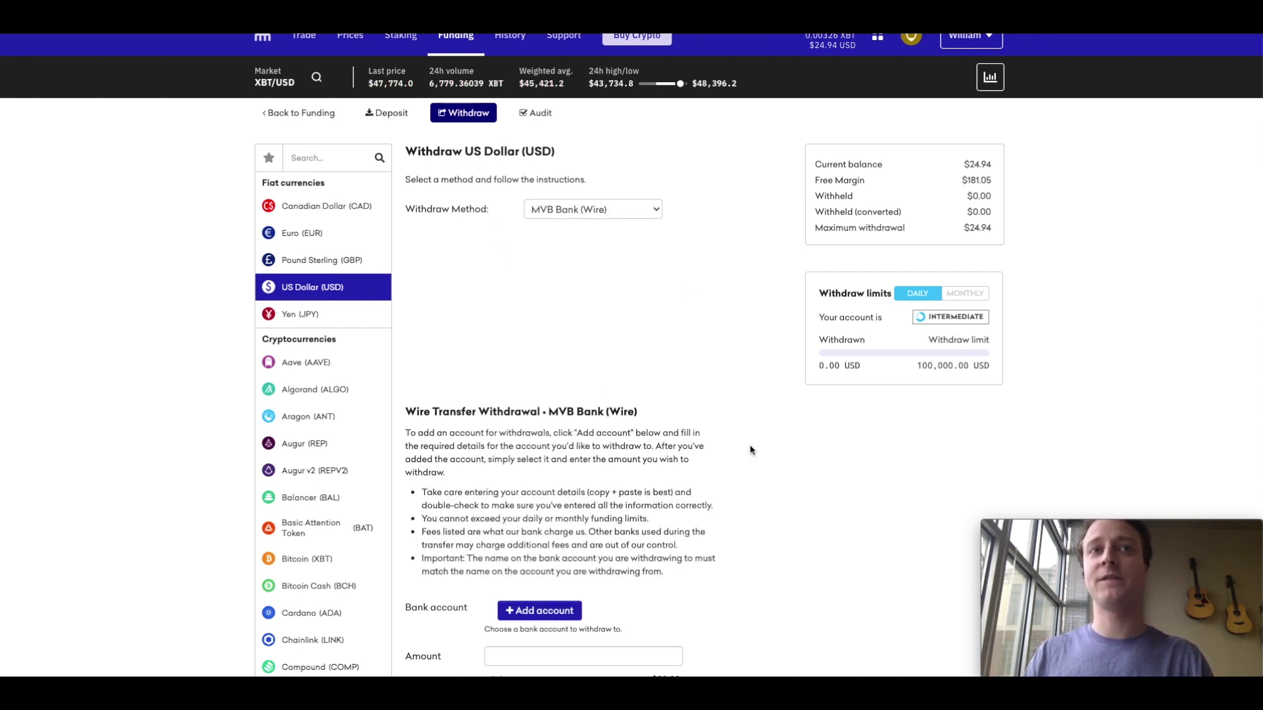
scroll(751, 450, "down", 4)
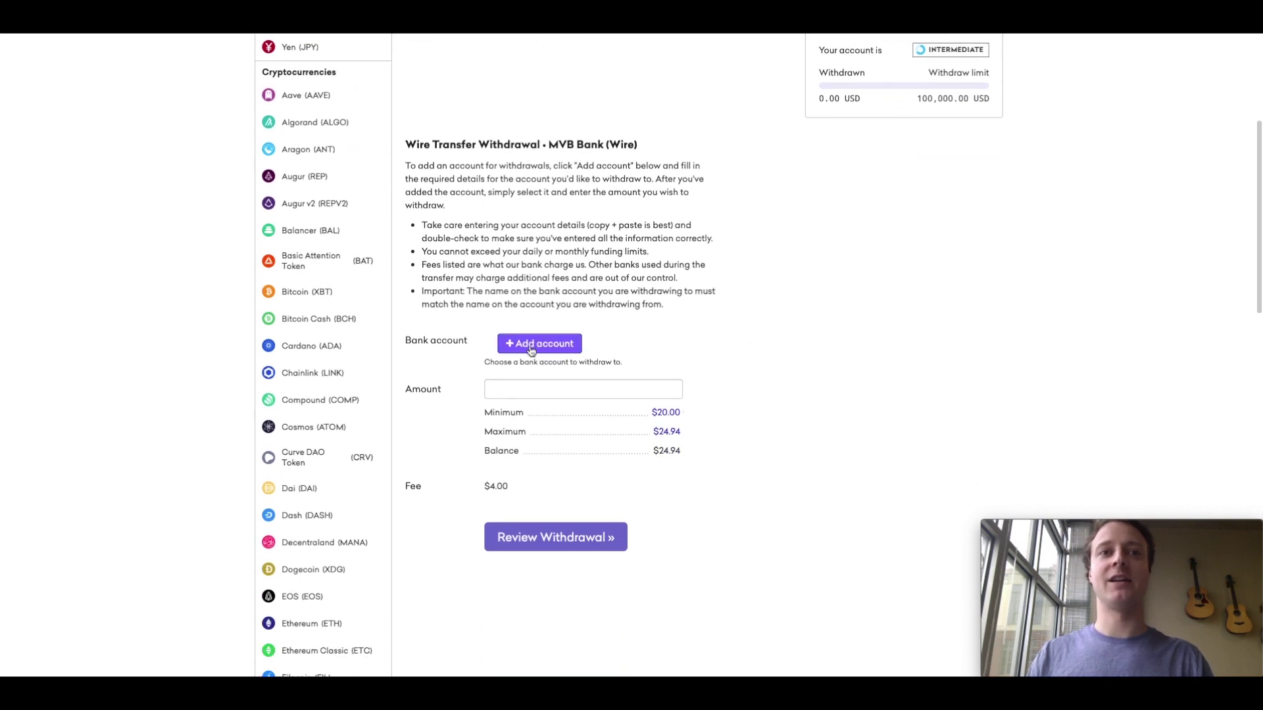
Preview the add-bank-account form, cancel it, and click into the withdrawal amount field
left_click(532, 351)
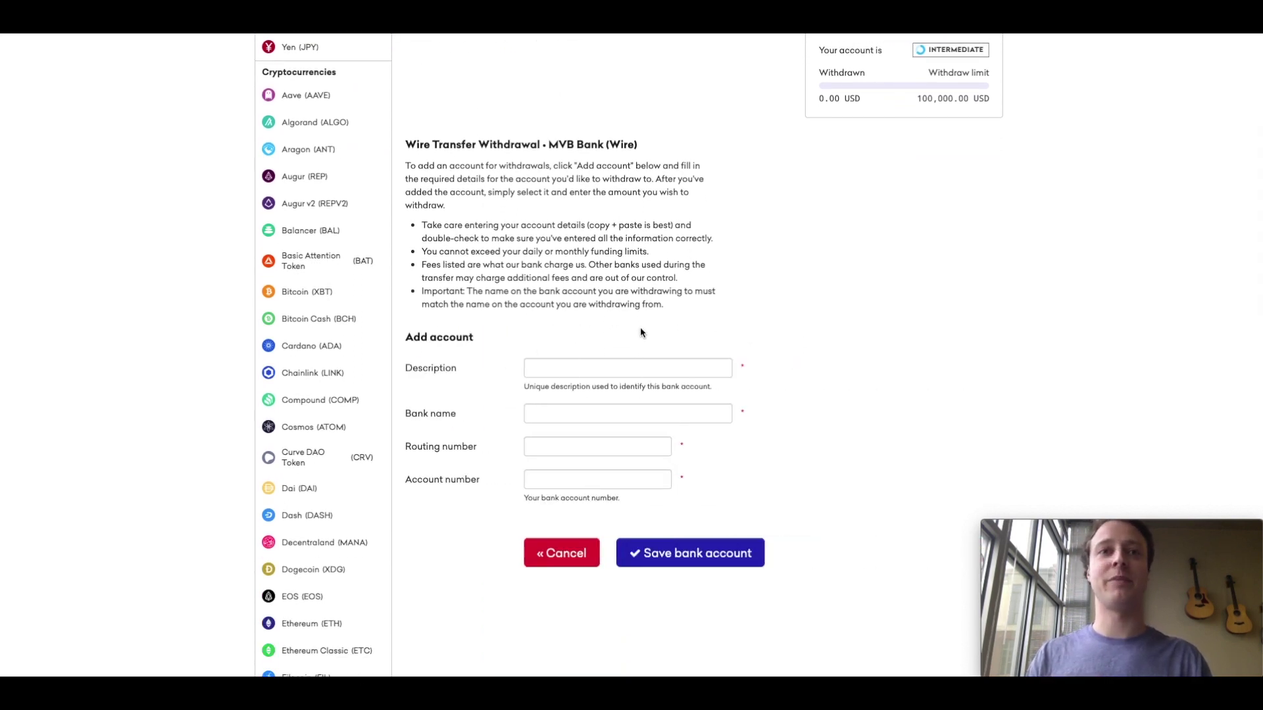
left_click(556, 369)
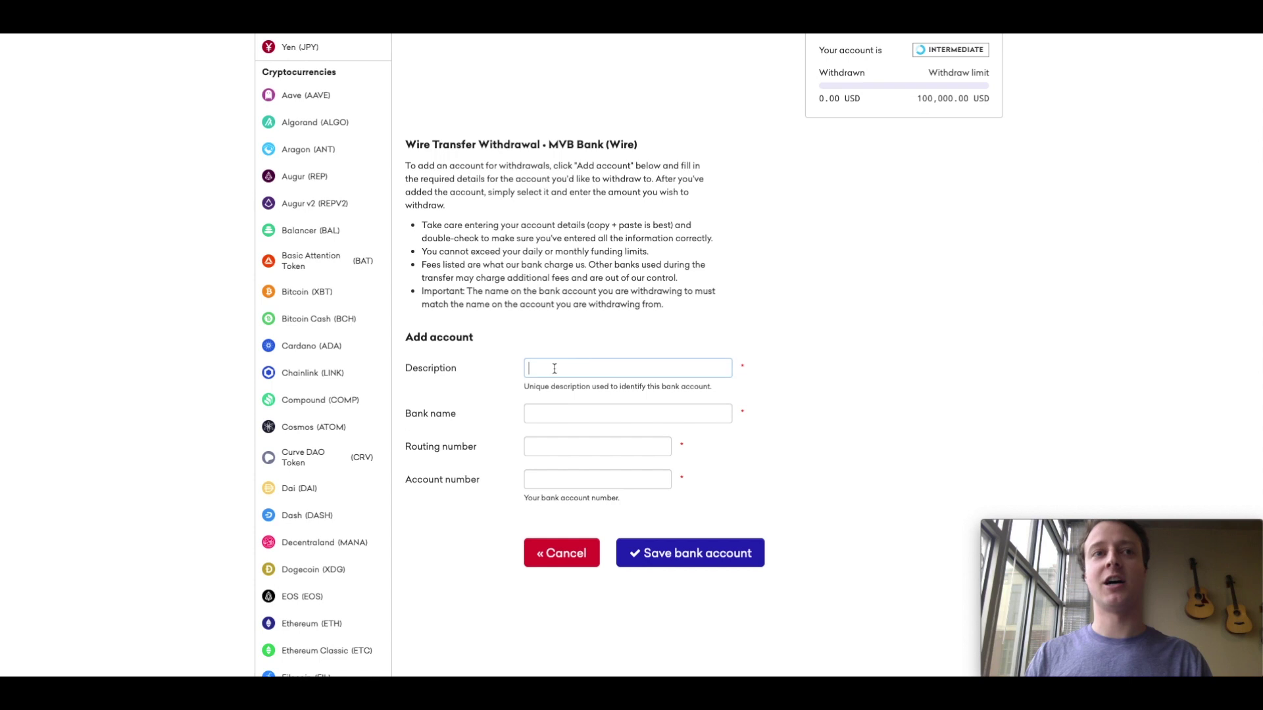
left_click(563, 412)
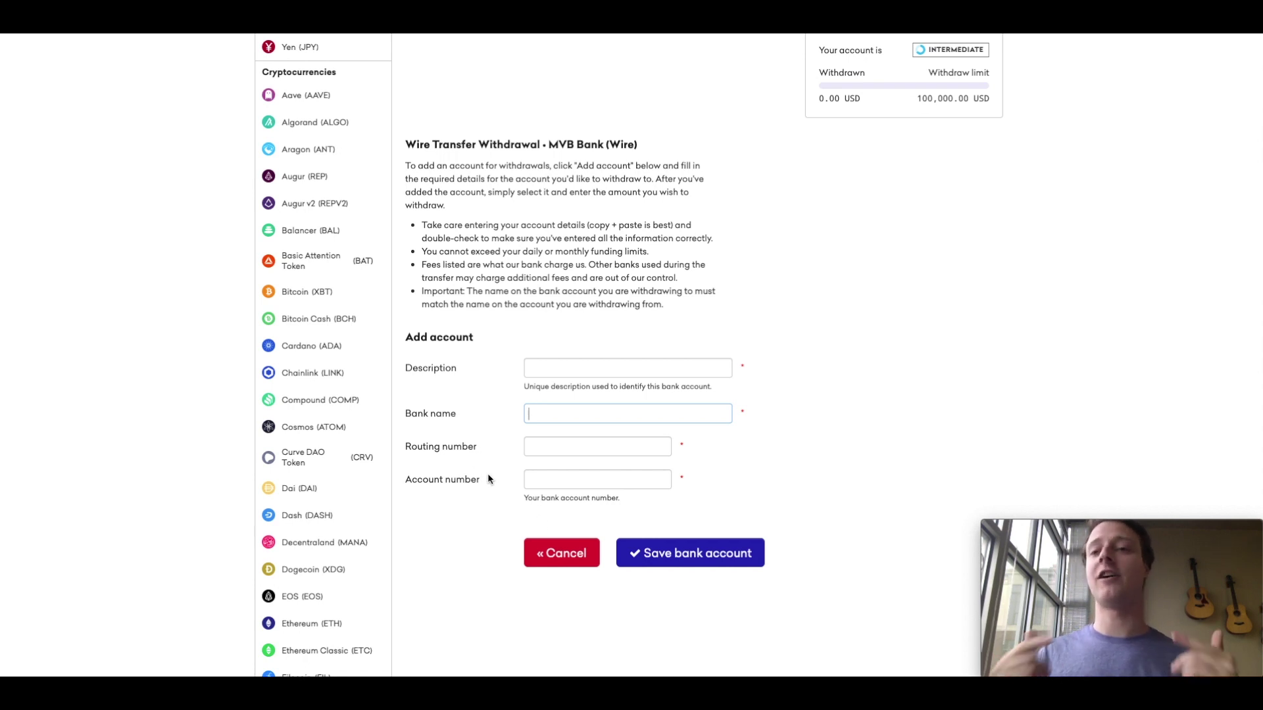
left_click(545, 557)
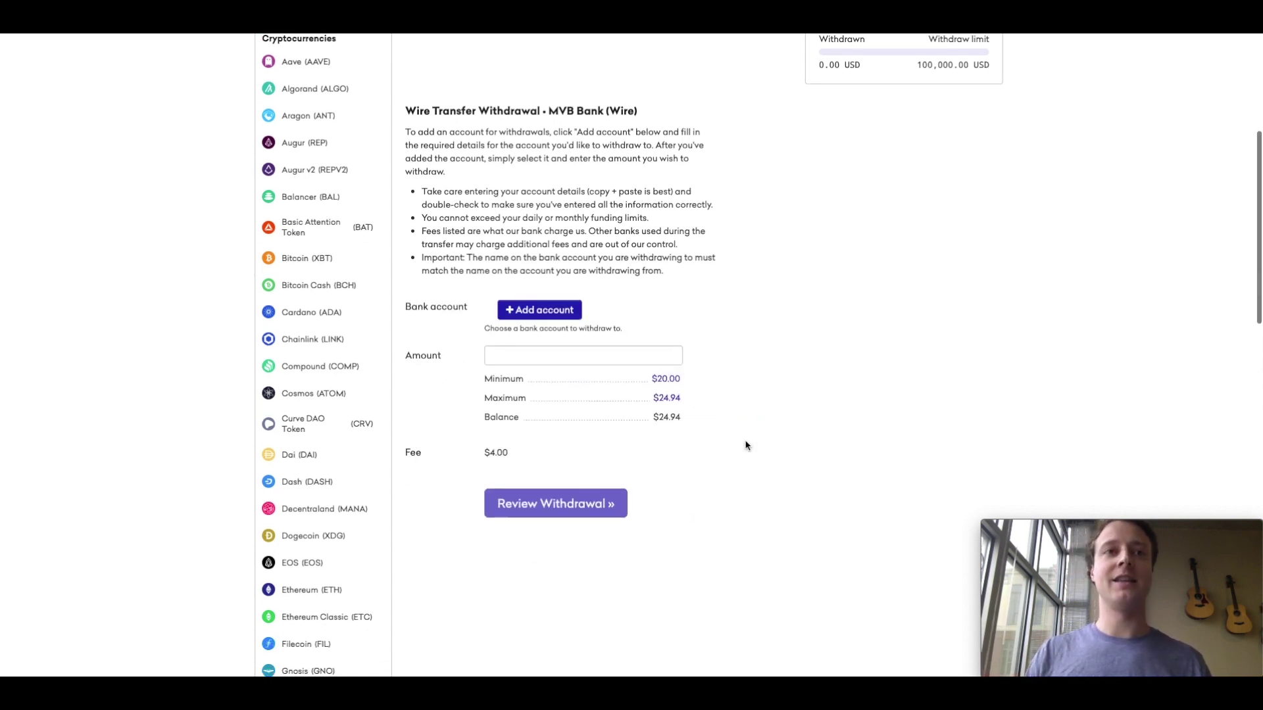
left_click(572, 352)
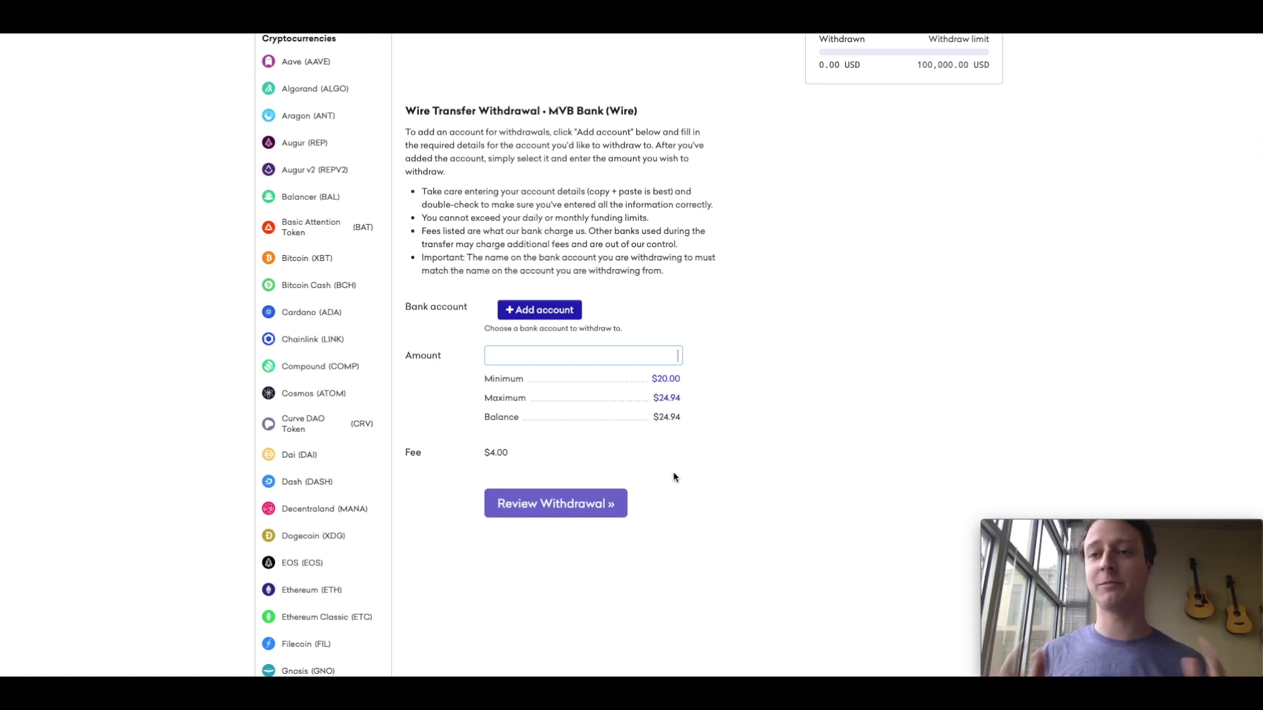
scroll(724, 428, "up", 5)
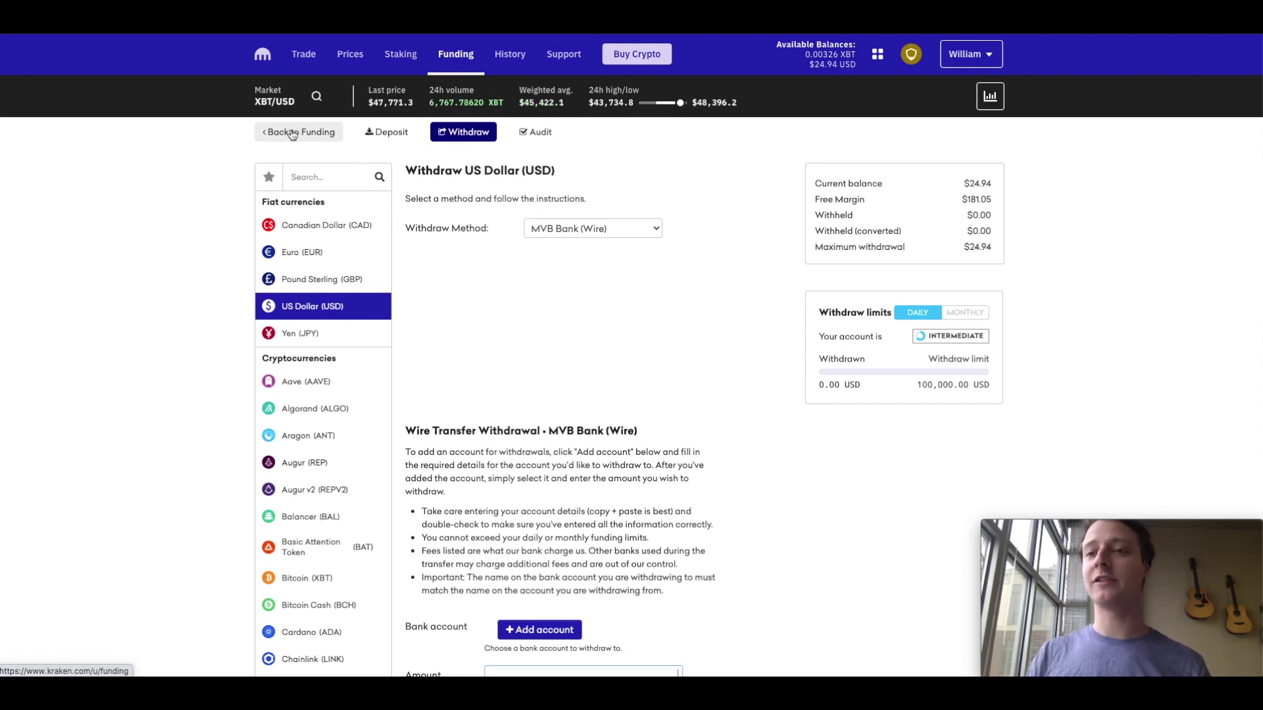
Go back to Funding and open the Bitcoin withdrawal page
left_click(292, 135)
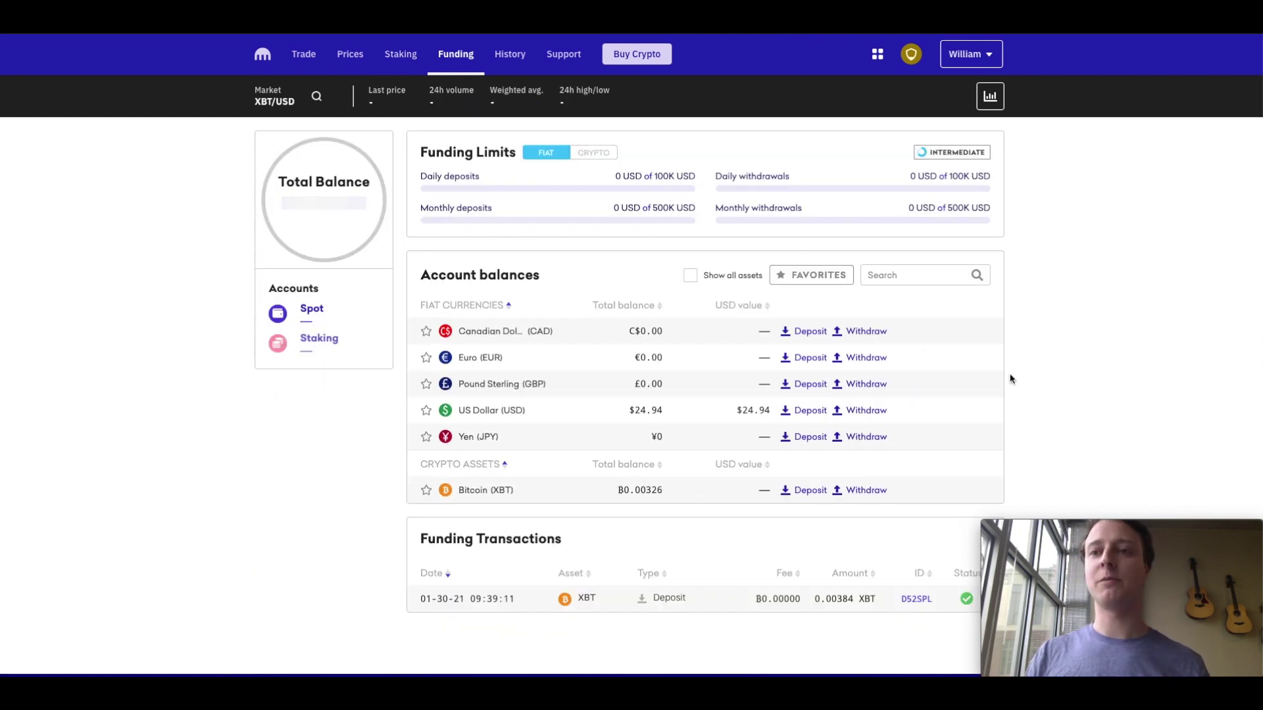
scroll(1000, 329, "down", 2)
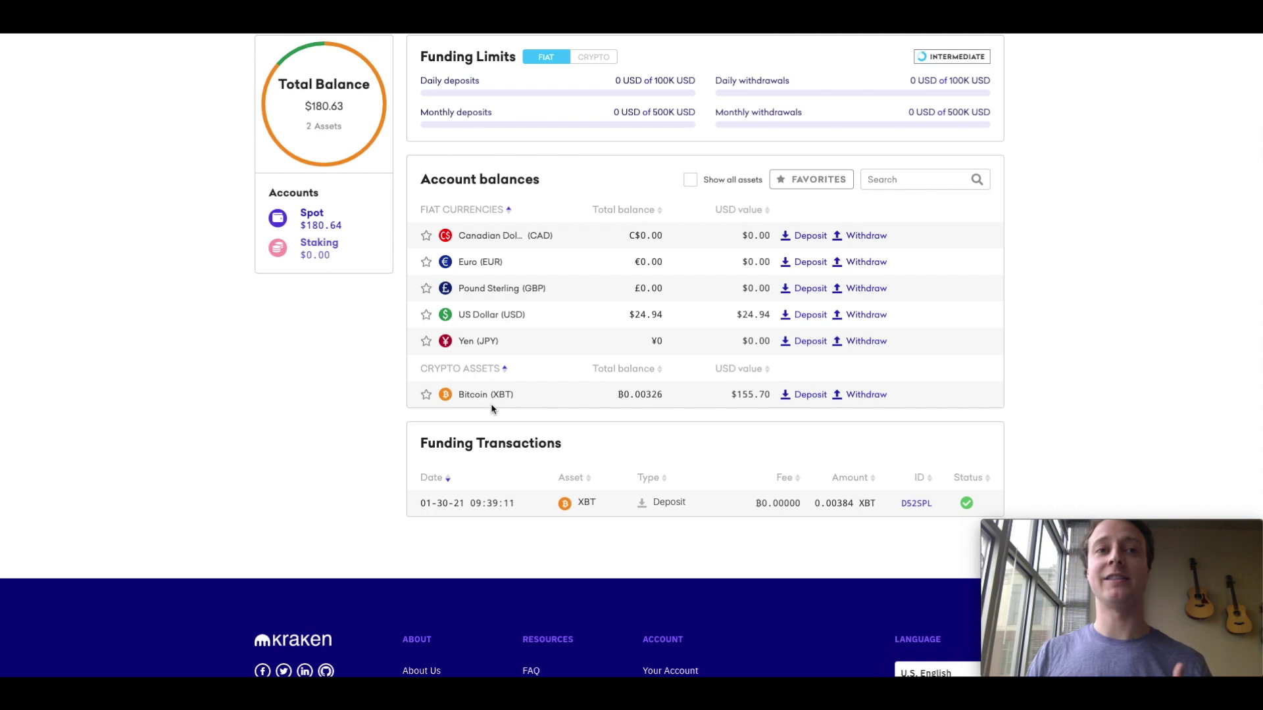
left_click(870, 396)
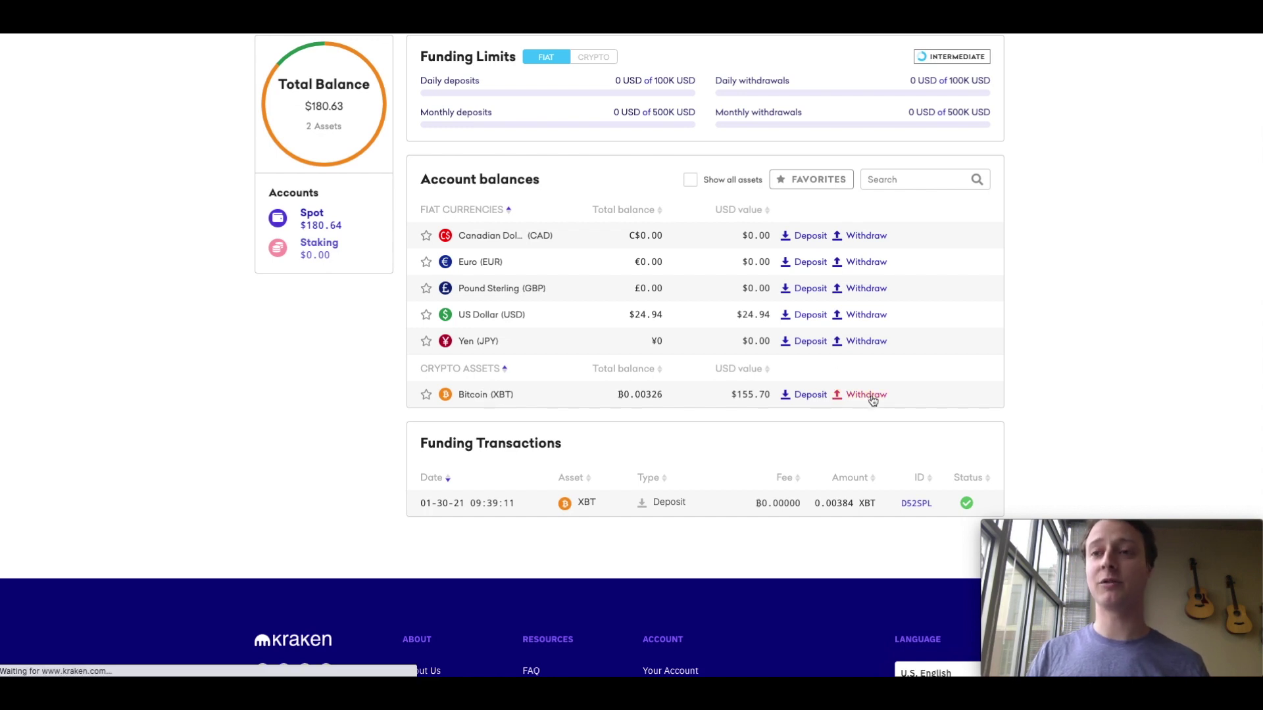
scroll(723, 335, "down", 1)
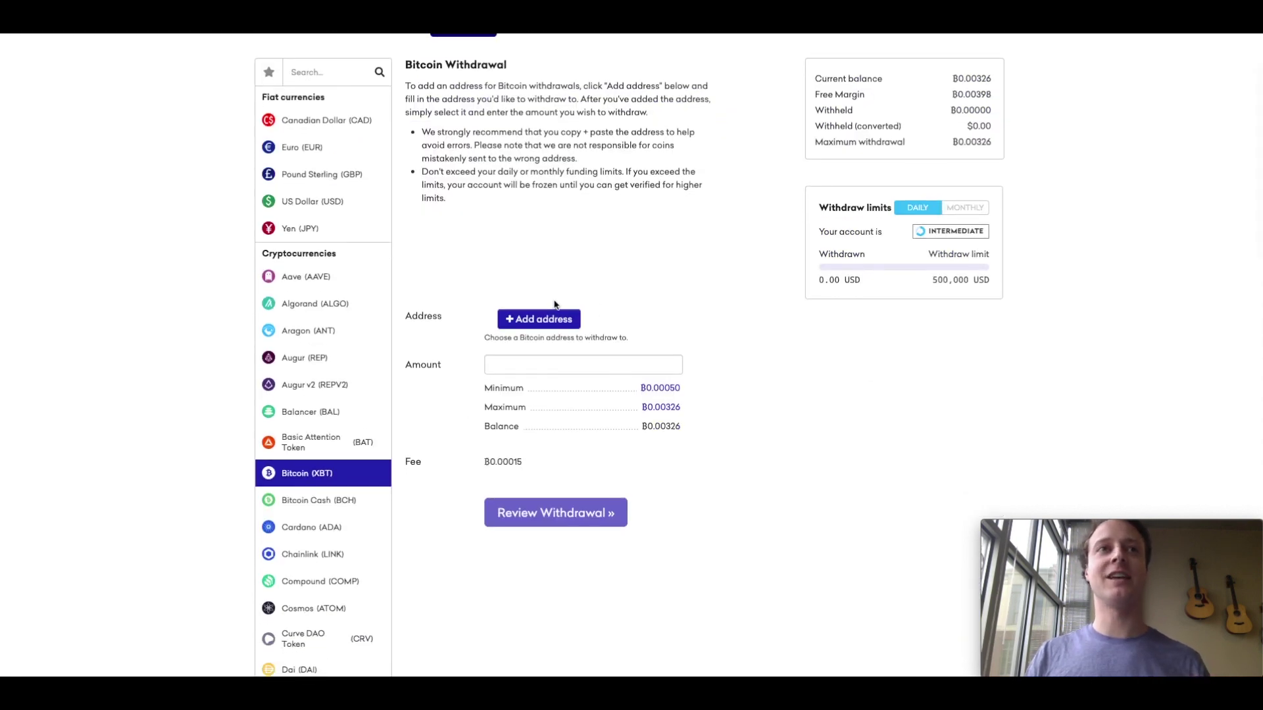
Preview the add-withdrawal-address form and its Bitcoin address field, then cancel it
left_click(531, 322)
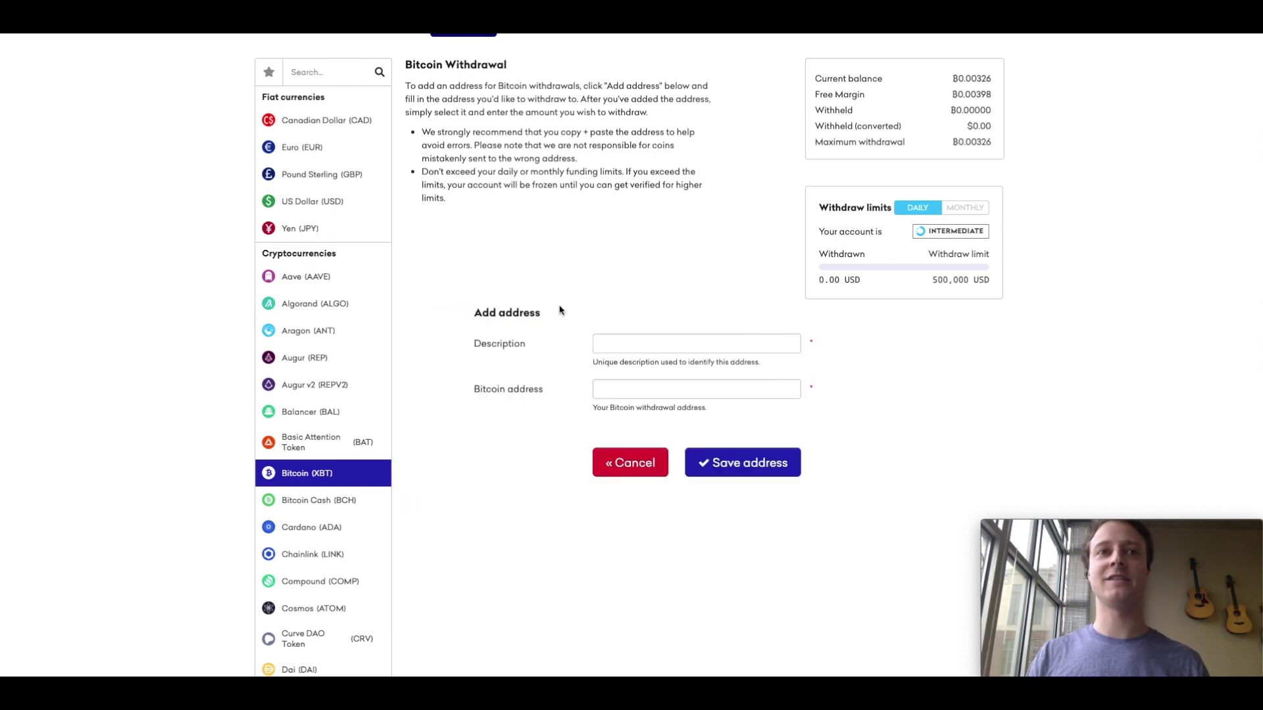
left_click(590, 394)
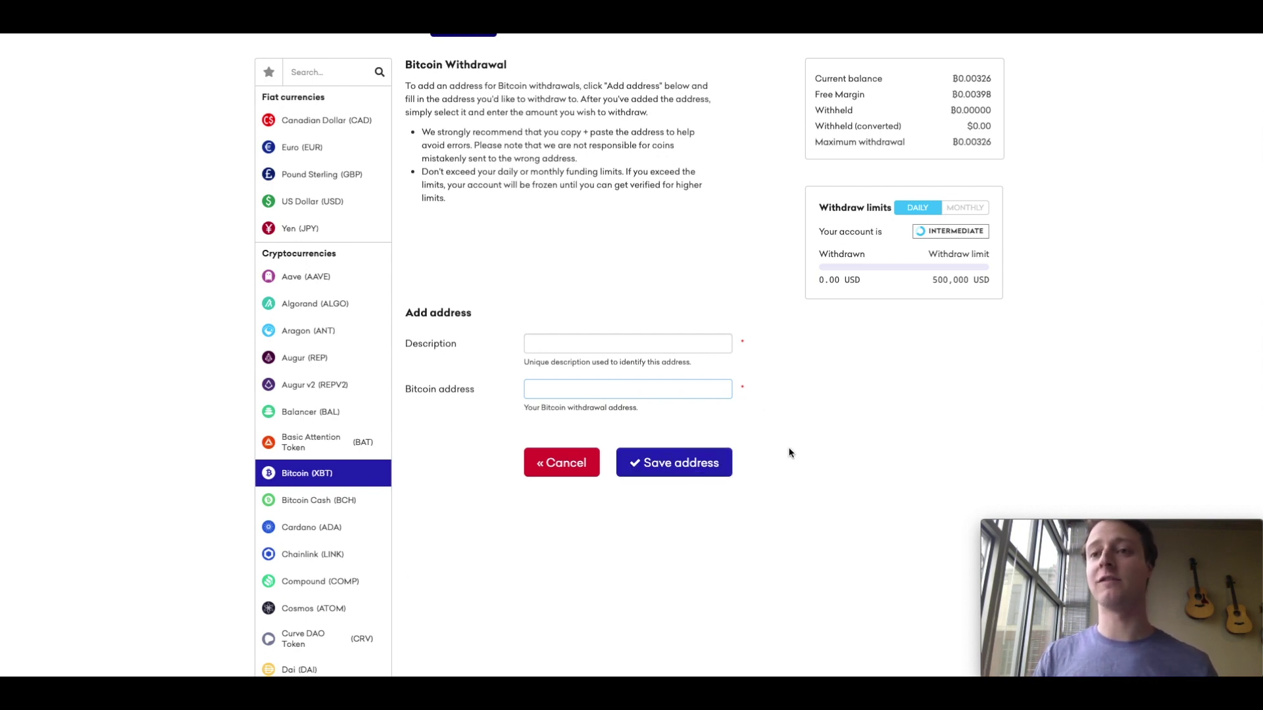
left_click(728, 472)
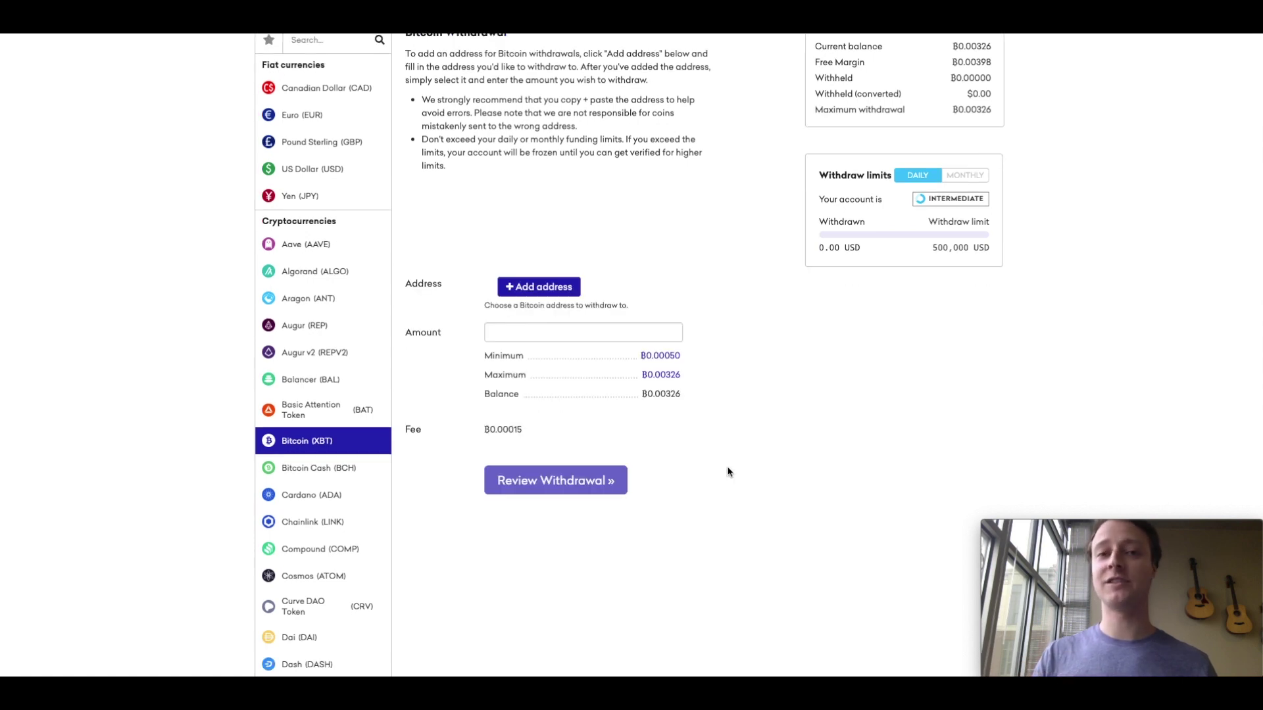